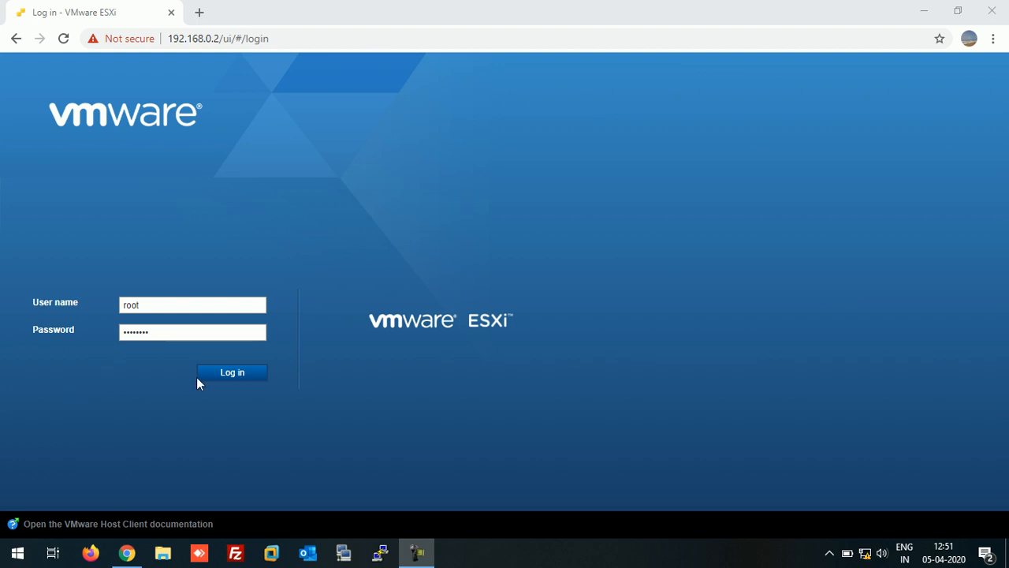
# Log in to the ESXi host as root, dismiss the welcome notice and open the datastore list.
pyautogui.click(223, 375)
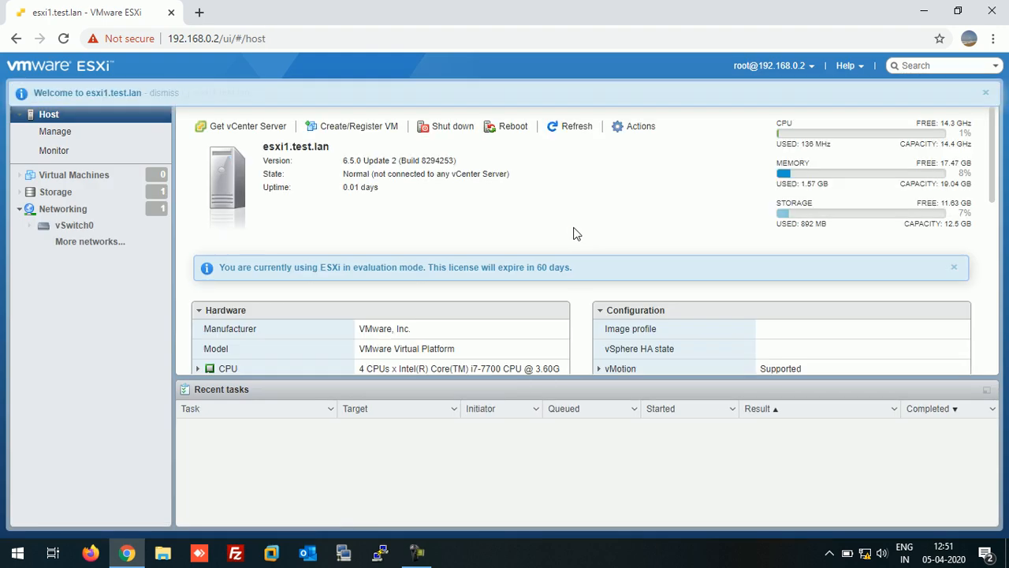
pyautogui.click(985, 93)
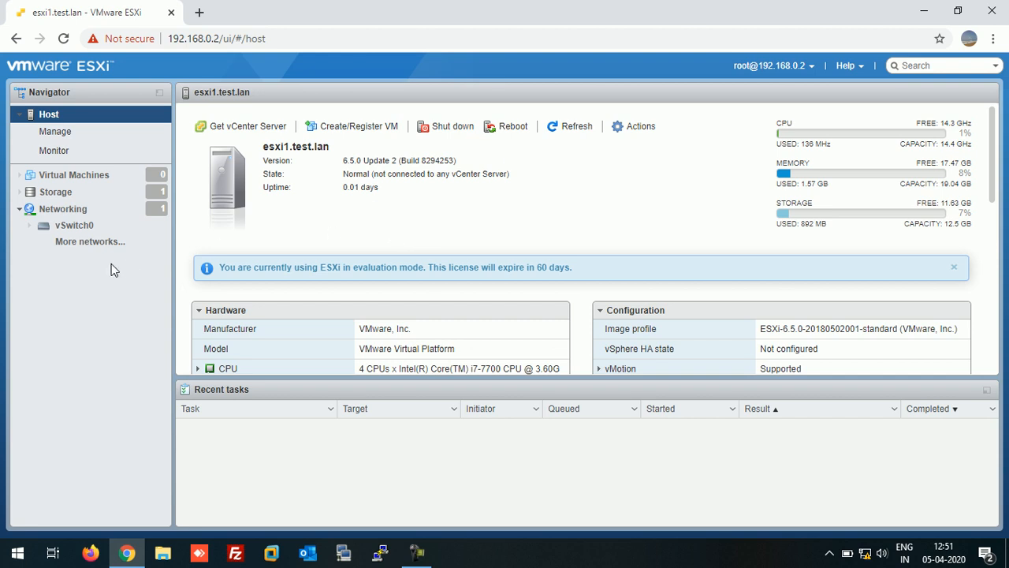
pyautogui.click(65, 197)
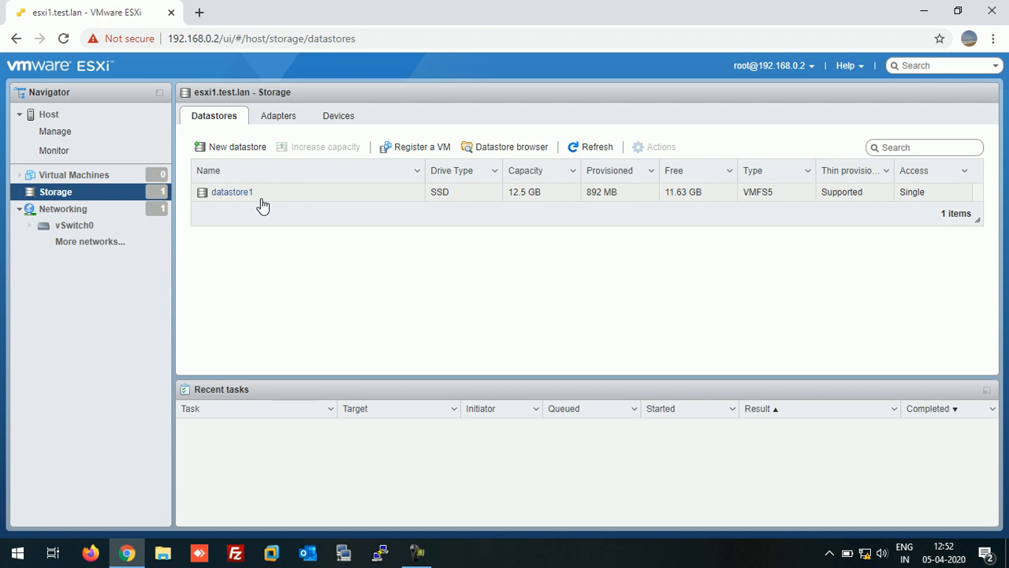
# Review the host's virtual switches, port groups and physical NICs, and examine the topology of vSwitch0.
pyautogui.click(63, 211)
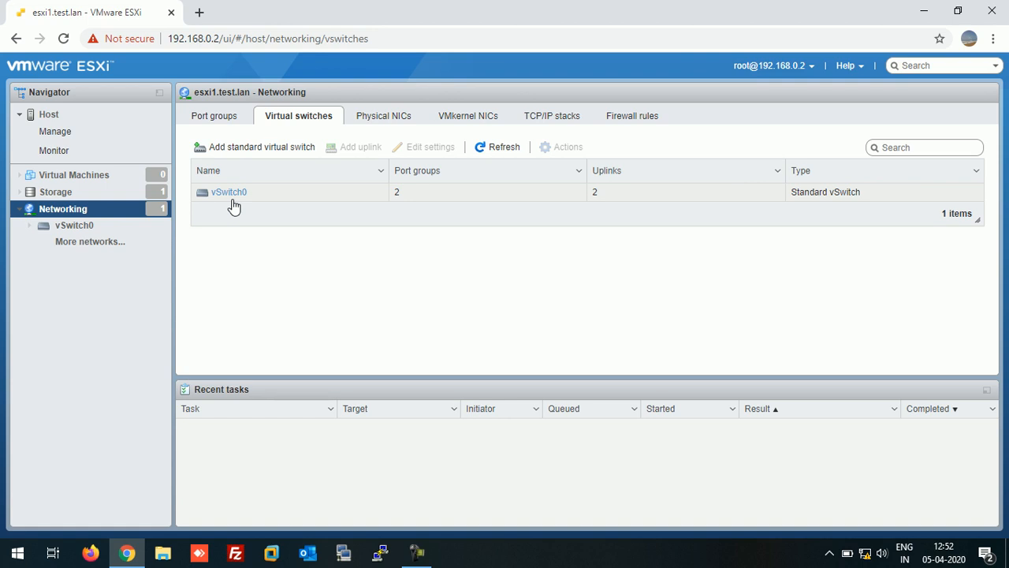
pyautogui.click(221, 119)
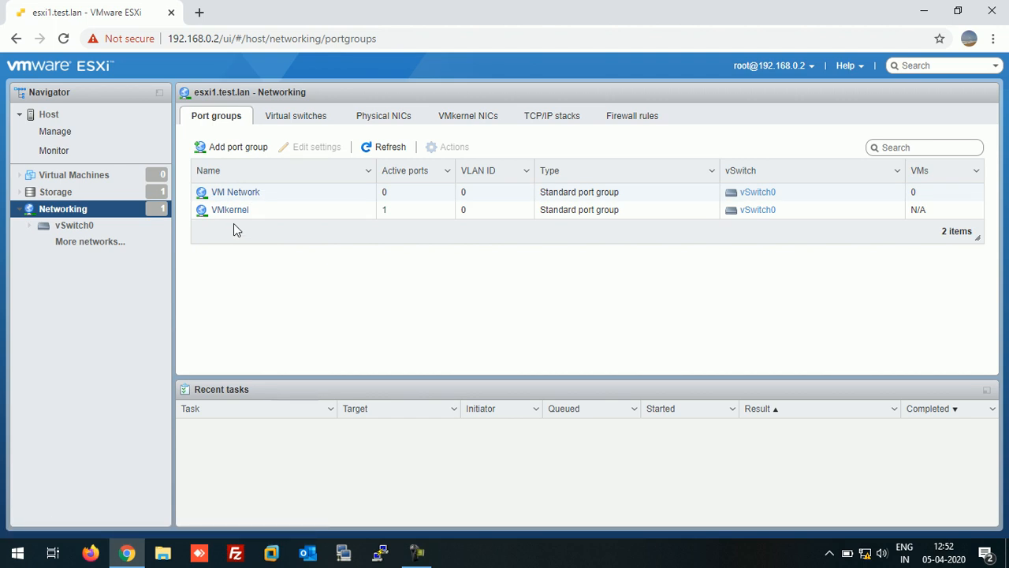
pyautogui.click(383, 118)
pyautogui.click(300, 118)
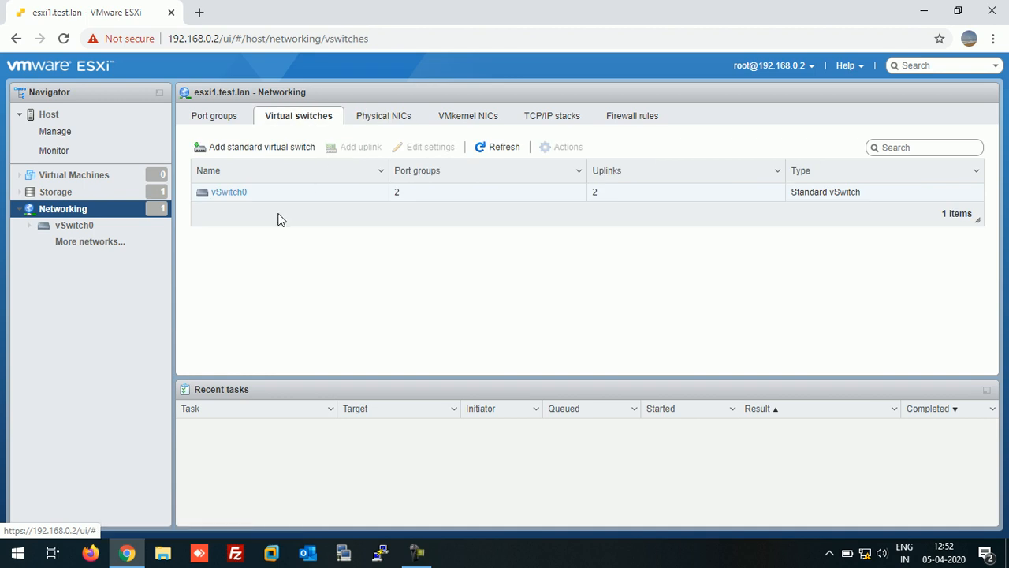
pyautogui.click(223, 195)
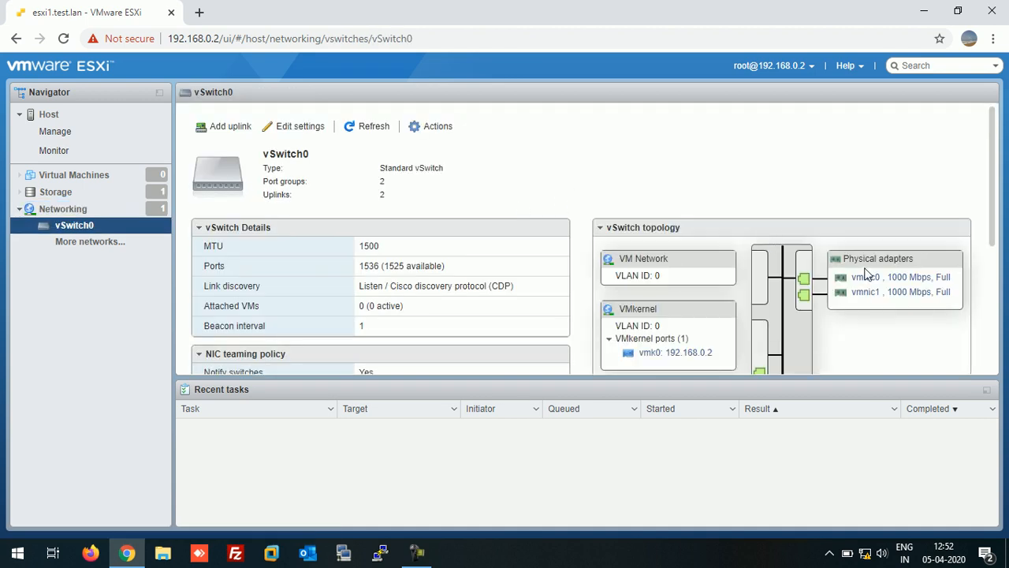
pyautogui.scroll(-1, 865, 347)
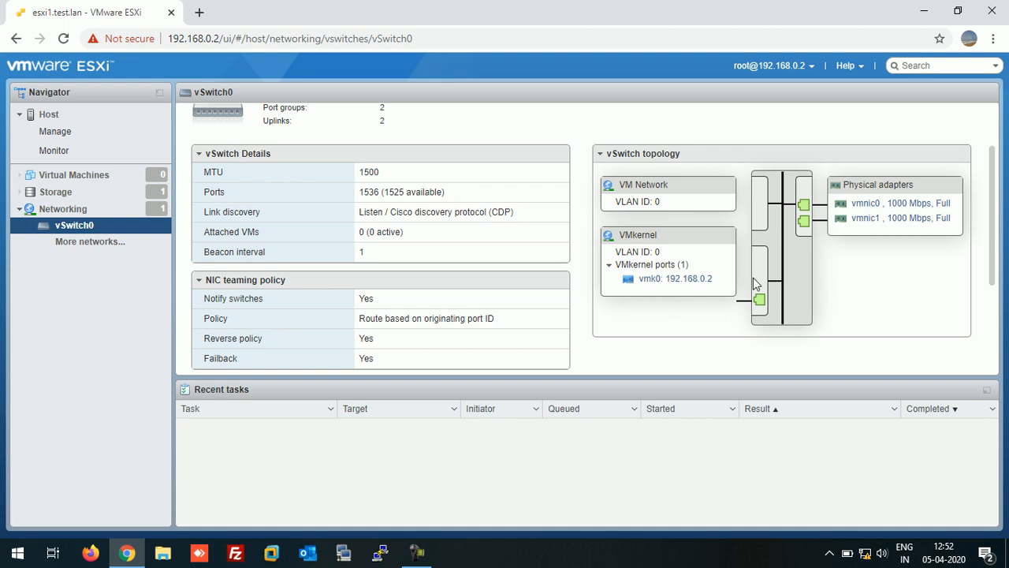
pyautogui.scroll(1, 814, 300)
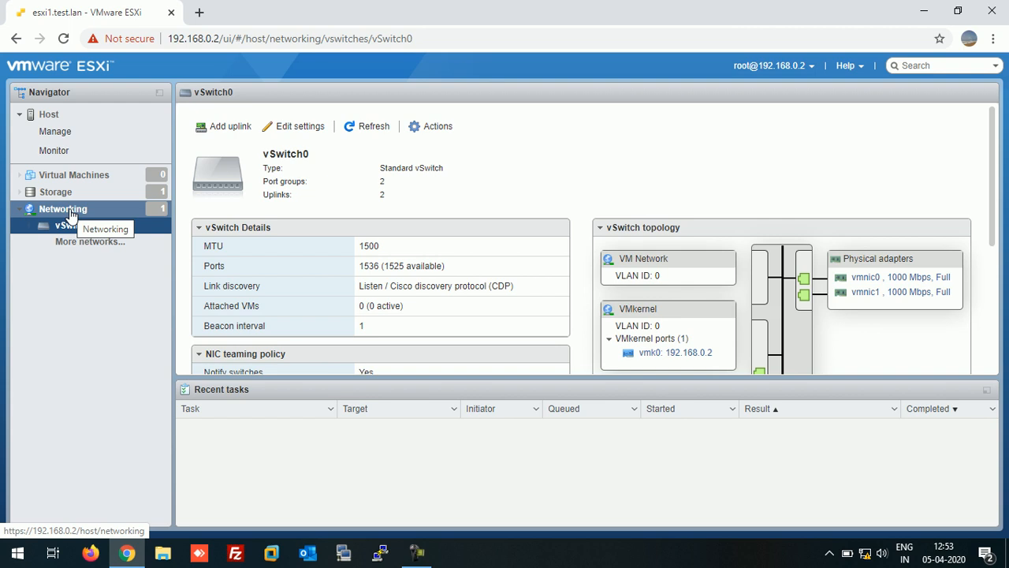
# Add a standard virtual switch named iscsi with vmnic2 as its uplink and an MTU of 1500.
pyautogui.click(70, 211)
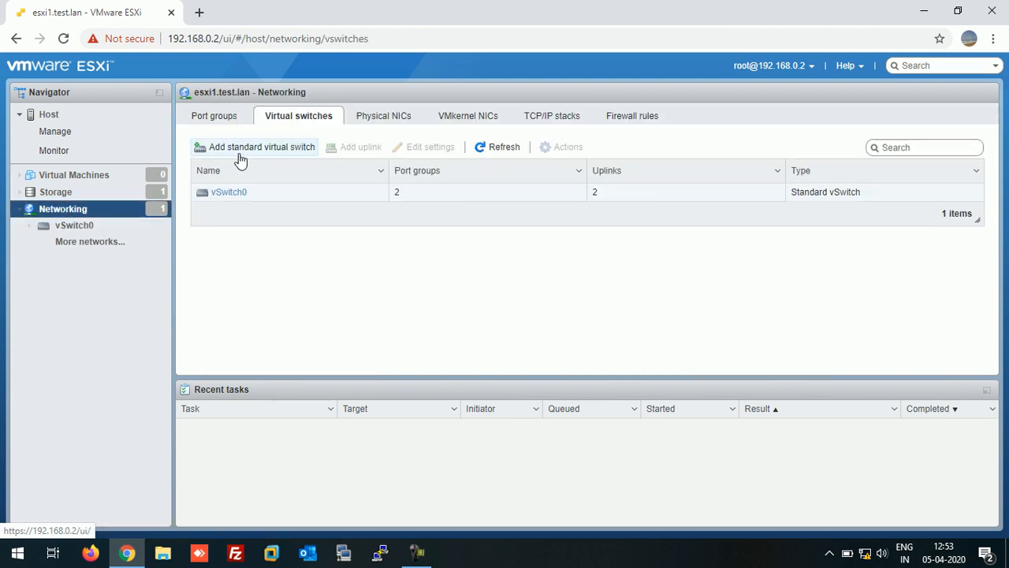
pyautogui.click(239, 148)
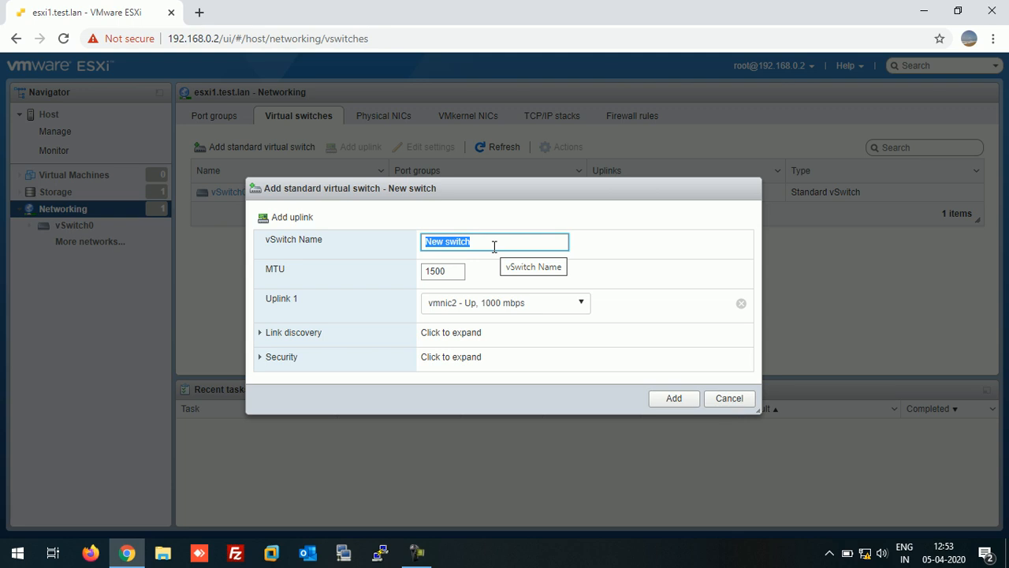
pyautogui.write('iscsi')
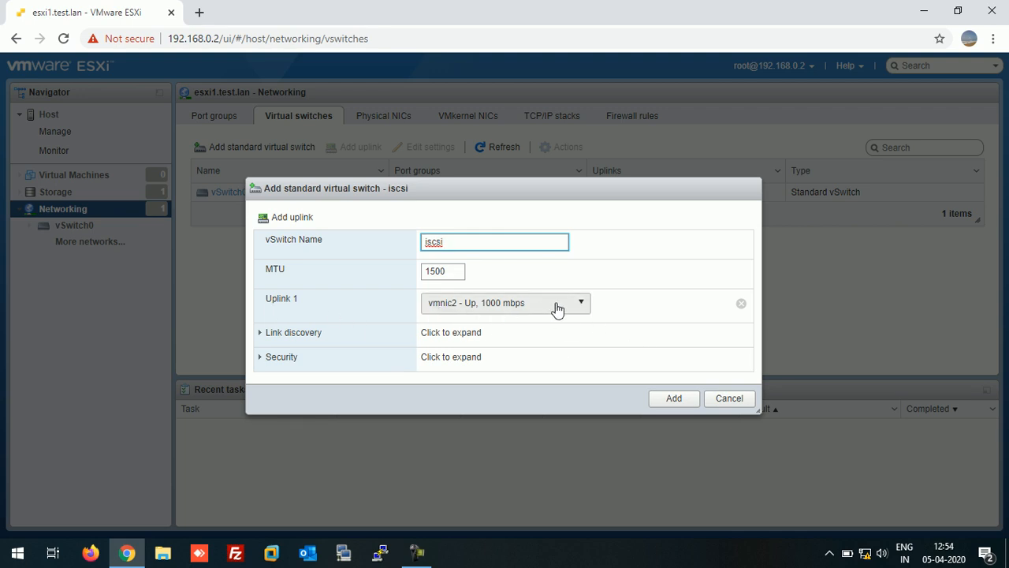
pyautogui.click(673, 399)
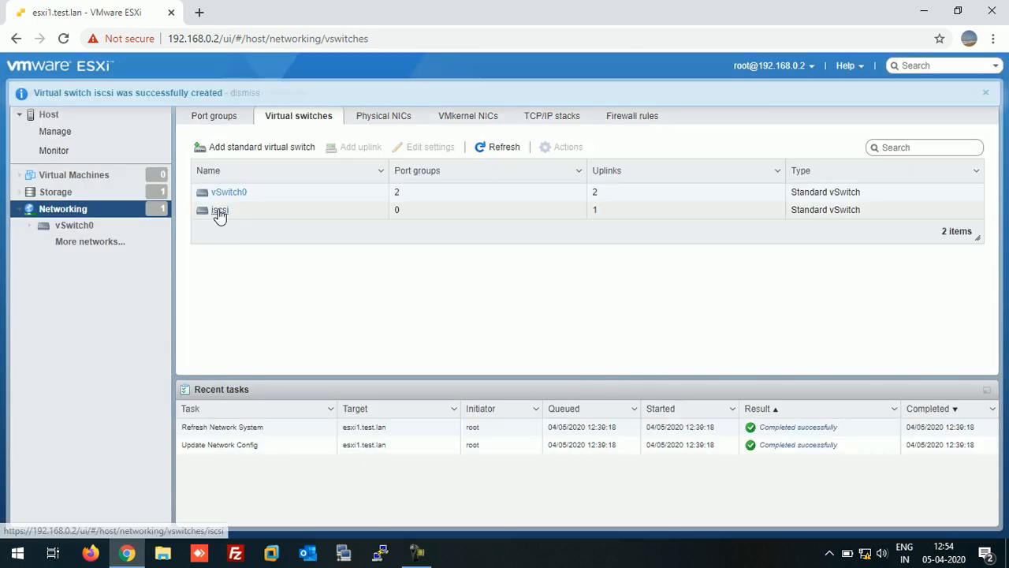
# Examine the iscsi switch's details and topology, and dismiss its uplink redundancy warning.
pyautogui.click(220, 211)
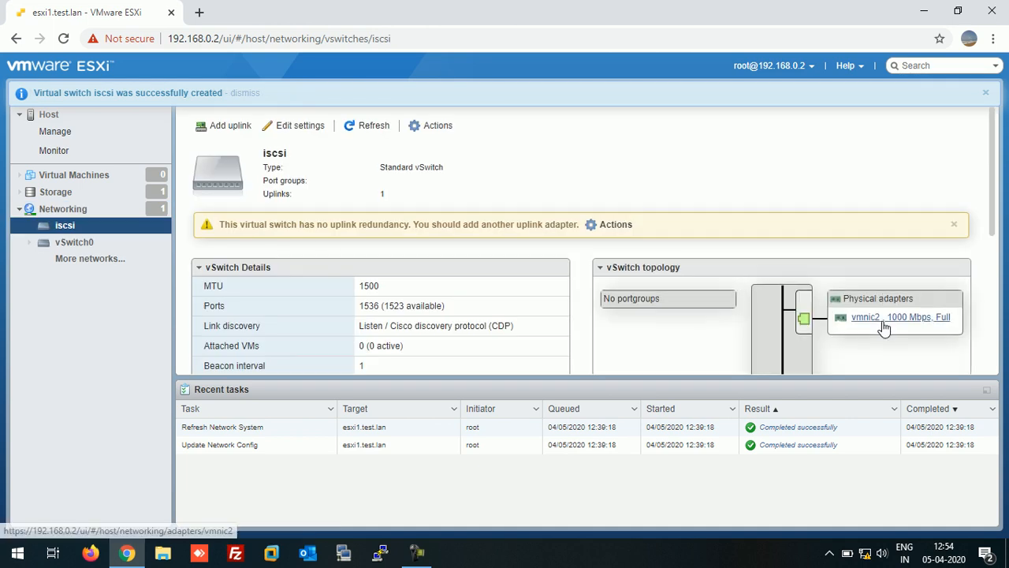
pyautogui.scroll(-1, 883, 328)
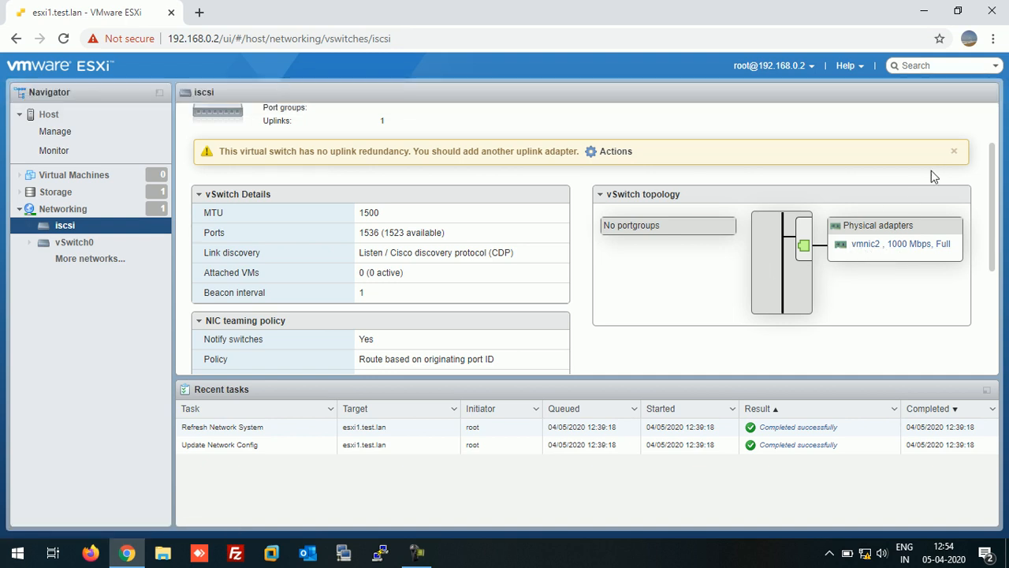
pyautogui.click(954, 151)
pyautogui.scroll(2, 670, 281)
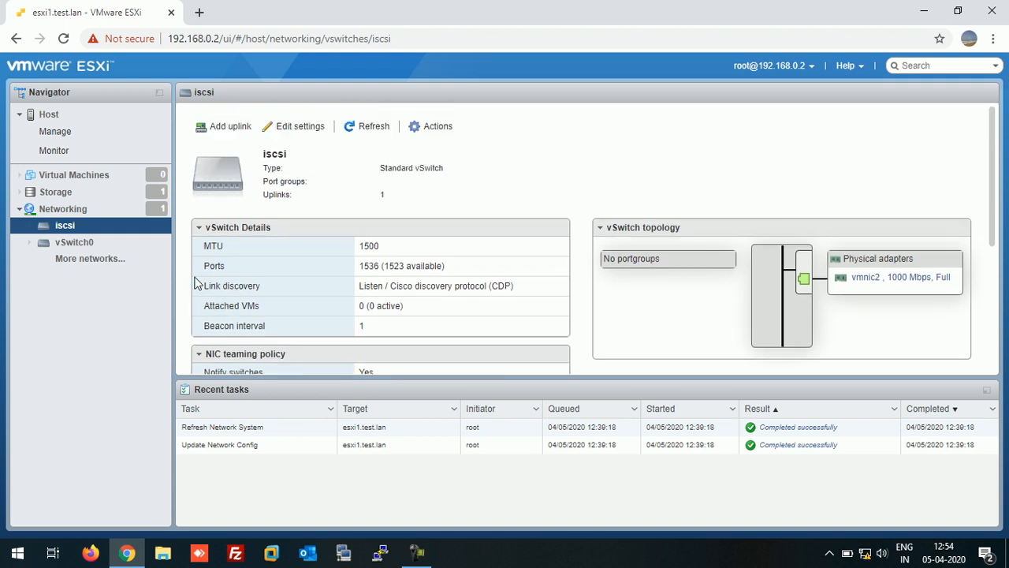
# Start a new VMkernel NIC with a new port group named iscsi on the iscsi virtual switch.
pyautogui.click(69, 210)
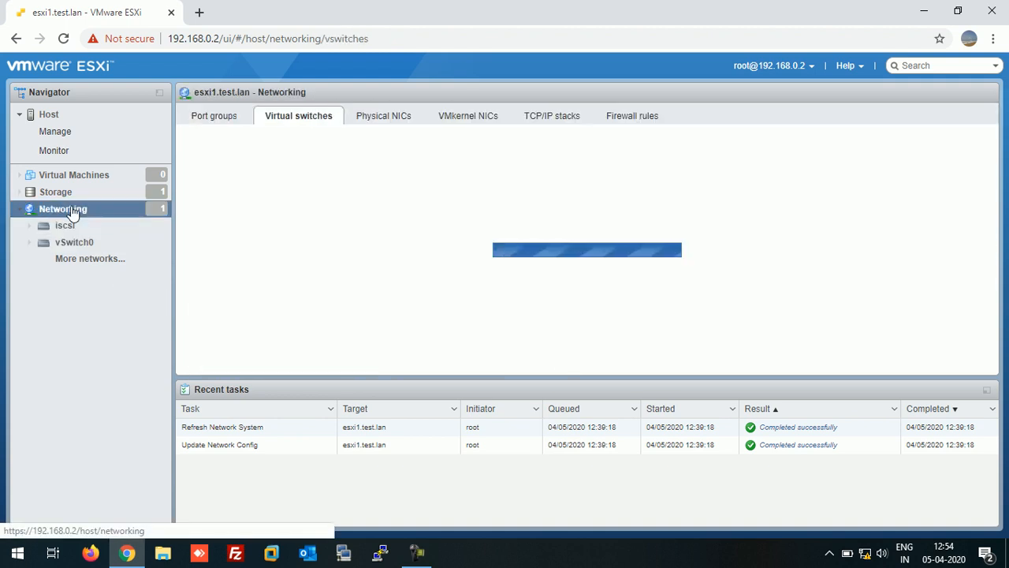
pyautogui.click(478, 118)
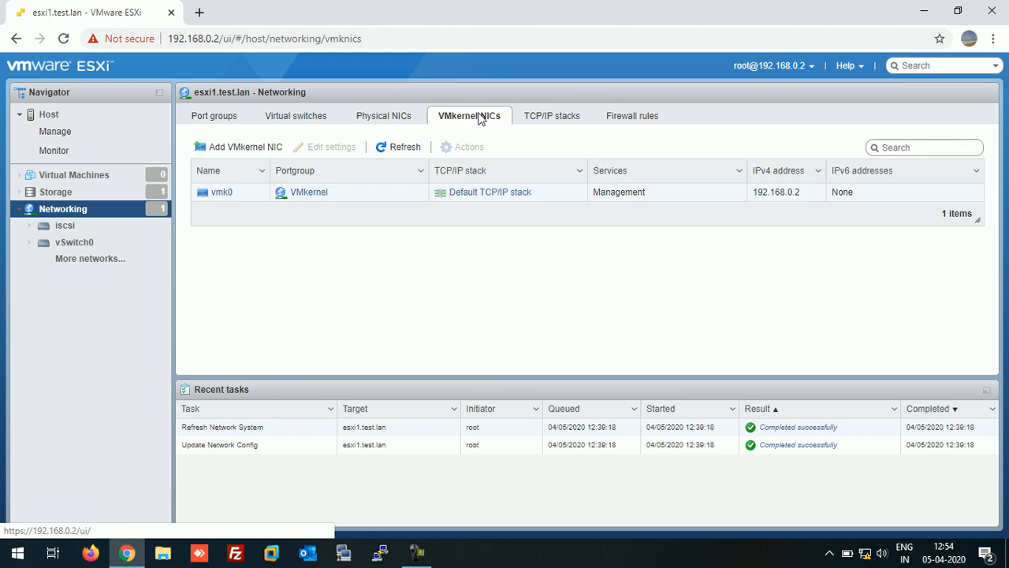
pyautogui.click(239, 149)
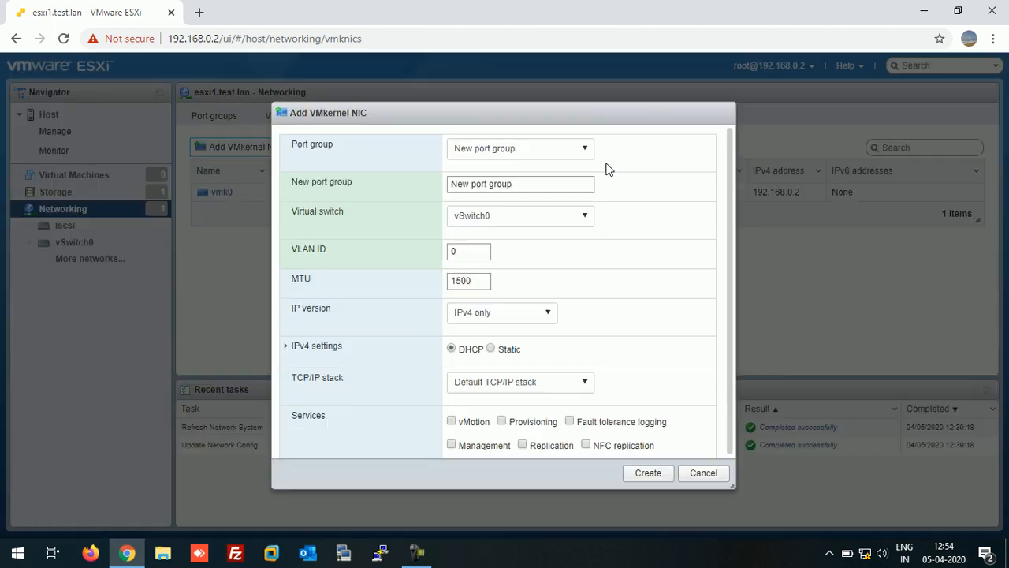
pyautogui.click(548, 182)
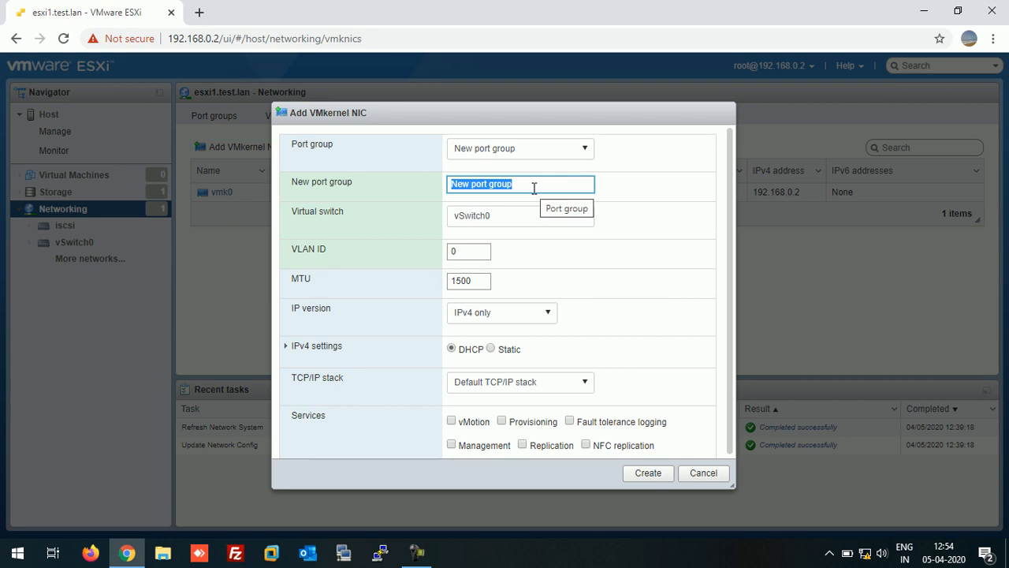
pyautogui.write('iscsi')
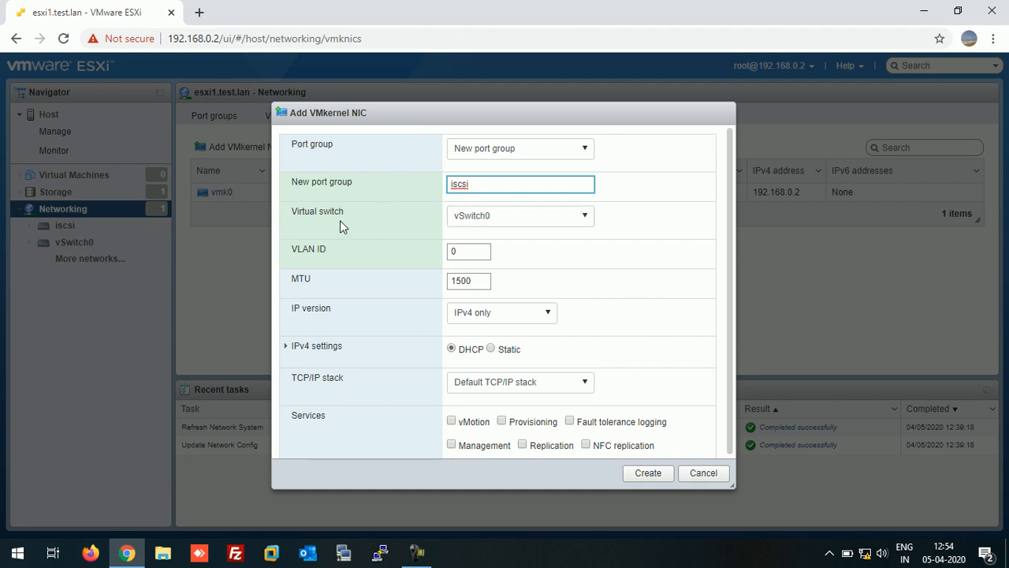
pyautogui.click(556, 218)
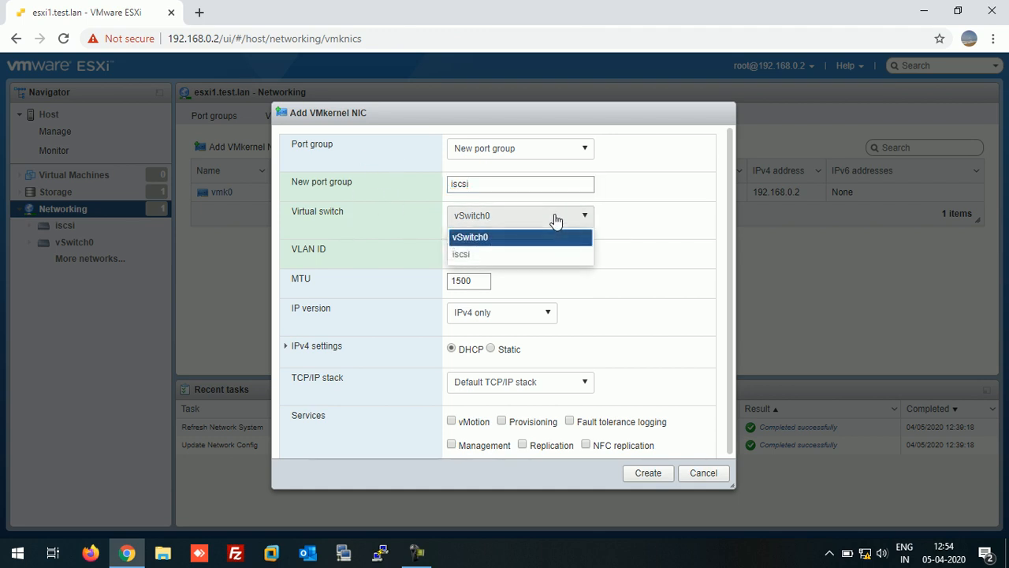
pyautogui.click(521, 255)
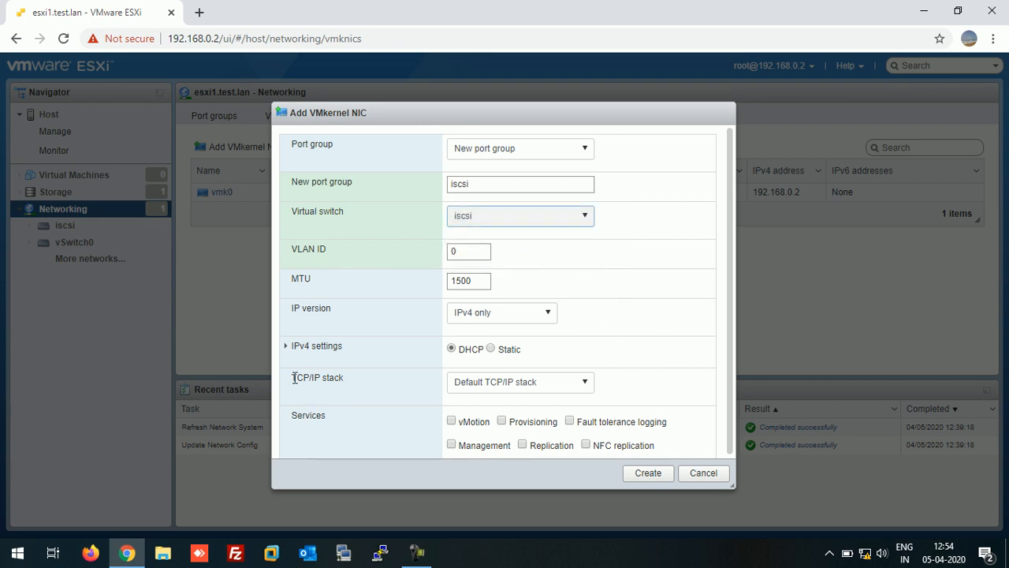
# Give the new VMkernel NIC the static IPv4 address 192.168.0.11 with subnet mask 255.255.255.0 and create it.
pyautogui.click(287, 345)
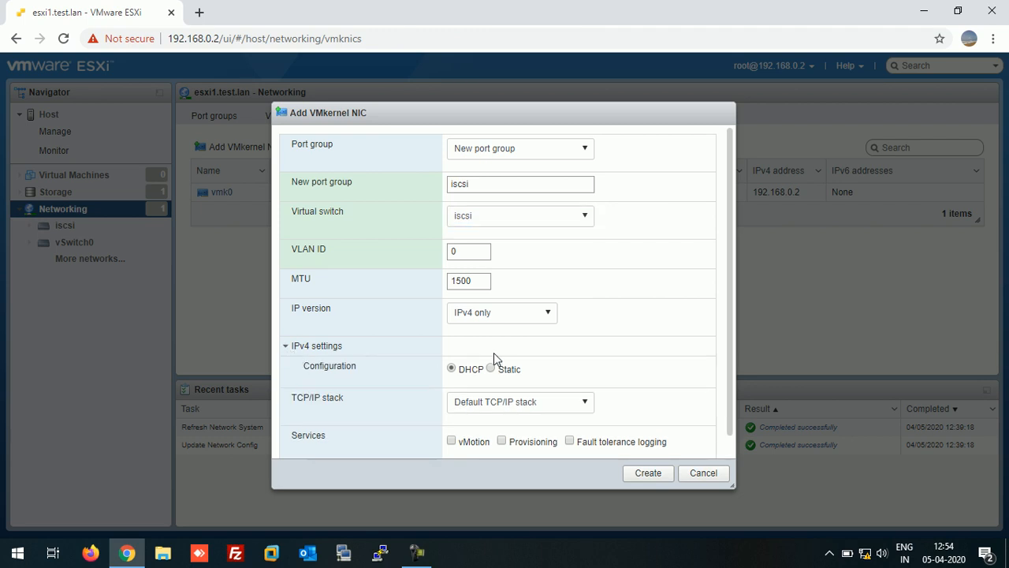
pyautogui.click(491, 370)
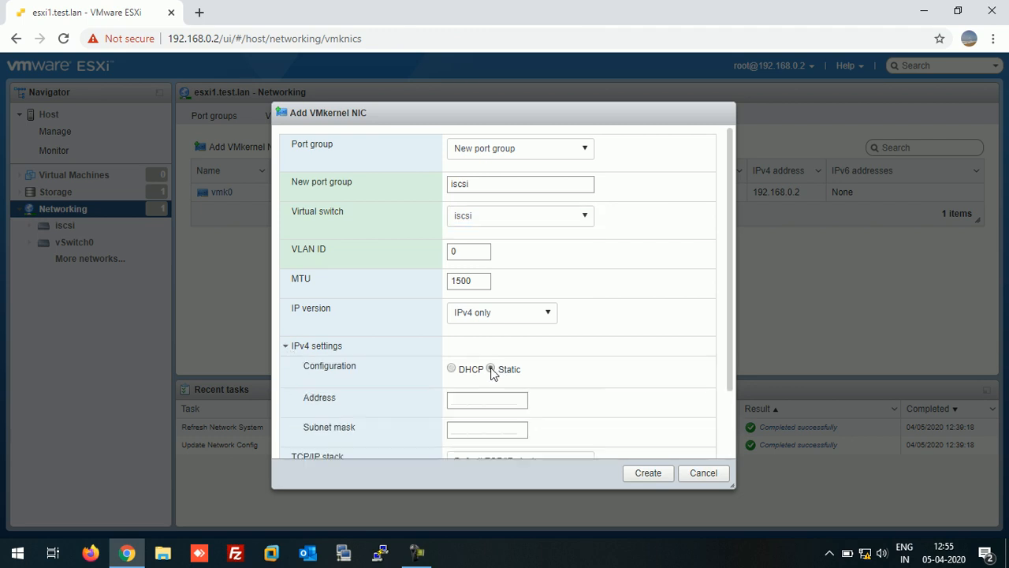
pyautogui.scroll(-1, 630, 331)
pyautogui.click(459, 323)
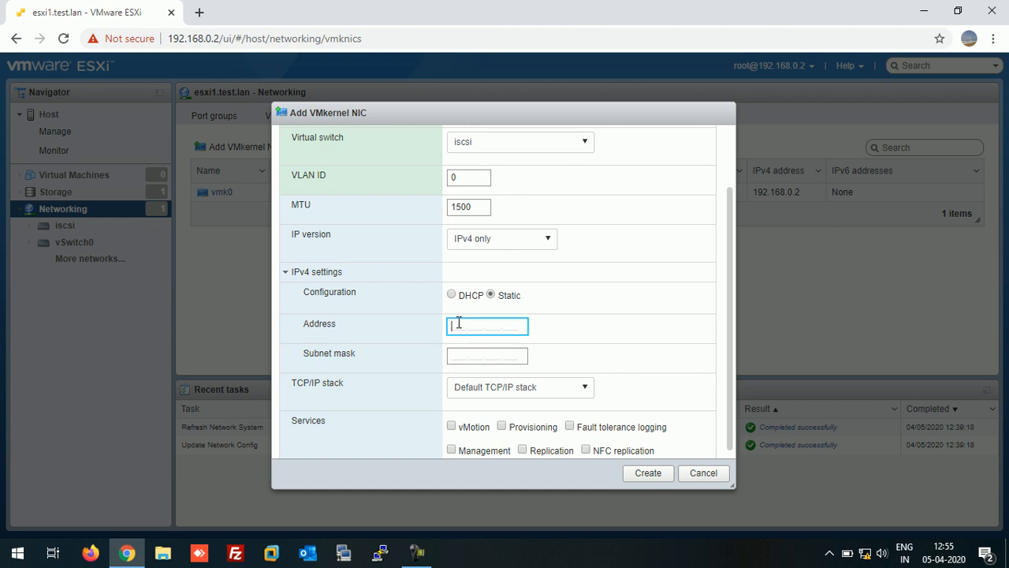
pyautogui.write('192.168.0.11')
pyautogui.click(450, 355)
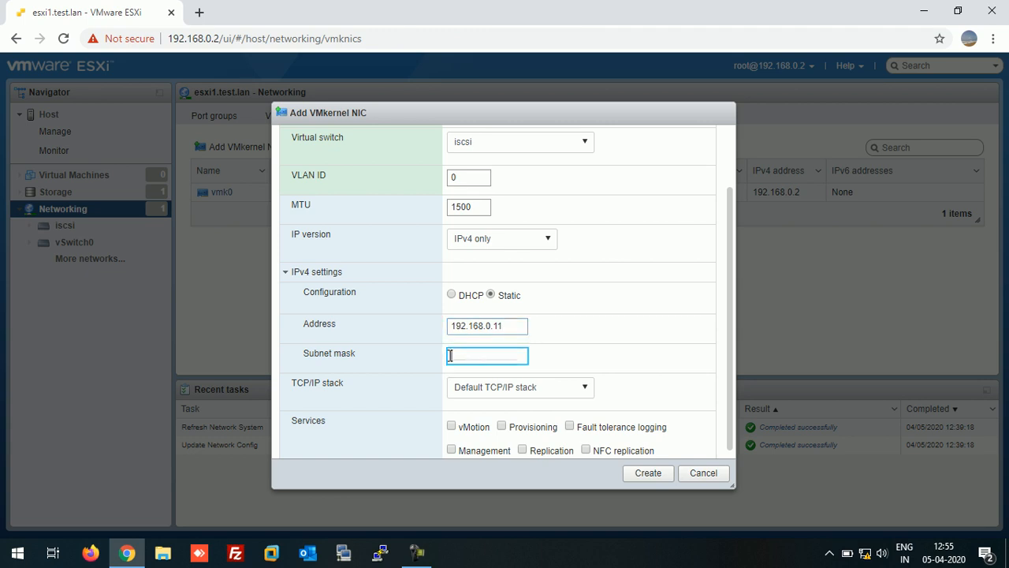
pyautogui.write('255.255.255.0')
pyautogui.scroll(2, 574, 309)
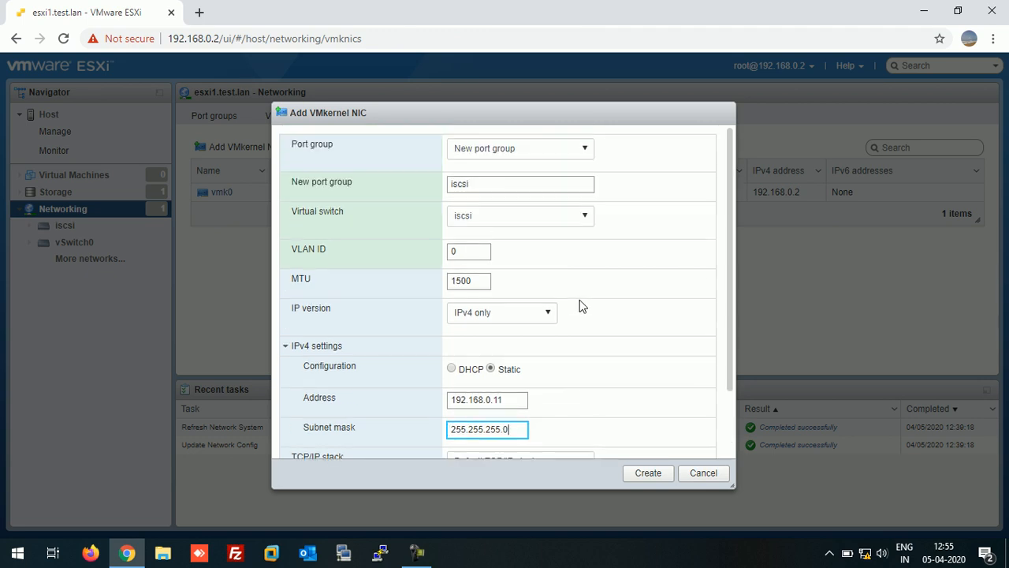
pyautogui.scroll(-2, 580, 306)
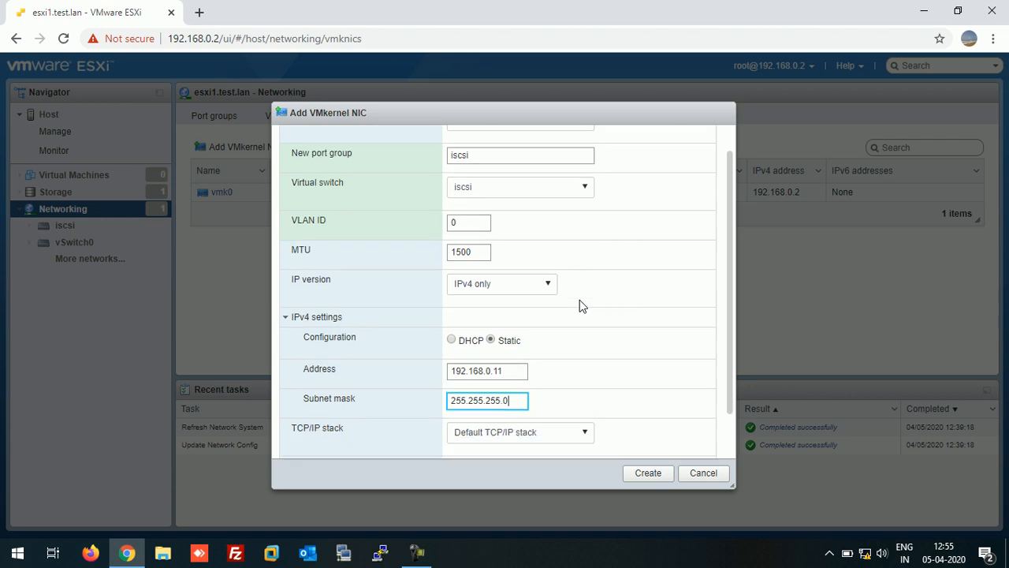
pyautogui.click(654, 472)
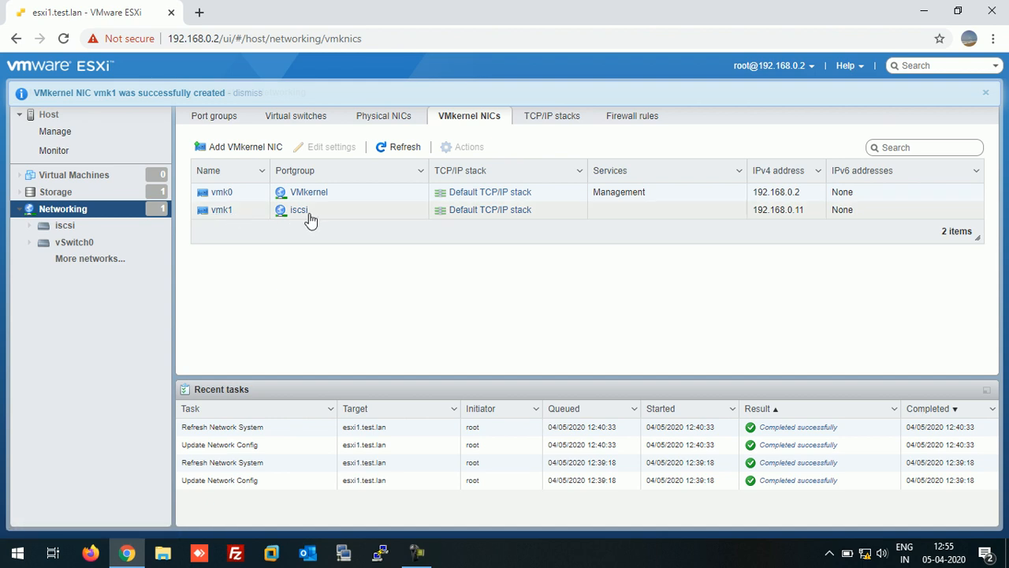
# Review the physical NICs, then examine the iscsi switch's topology and the details of its VMkernel port vmk1.
pyautogui.click(384, 118)
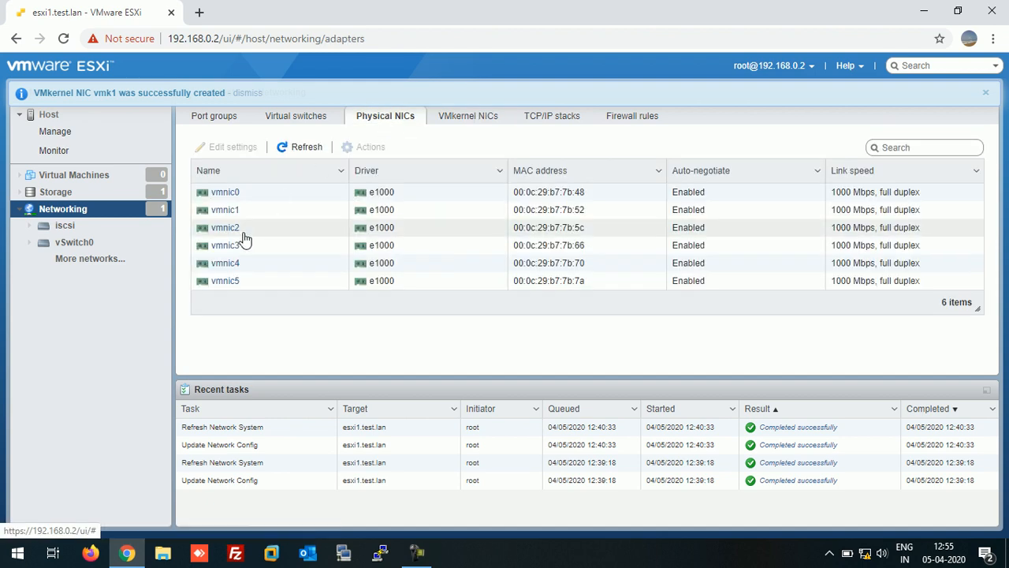
pyautogui.click(283, 120)
pyautogui.click(220, 211)
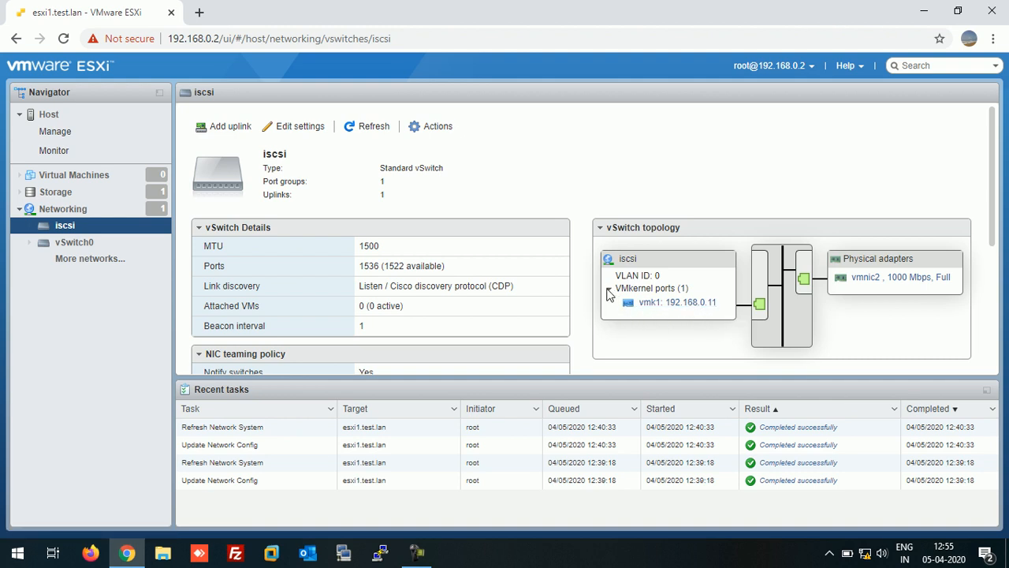
pyautogui.click(609, 288)
pyautogui.click(610, 291)
pyautogui.click(700, 308)
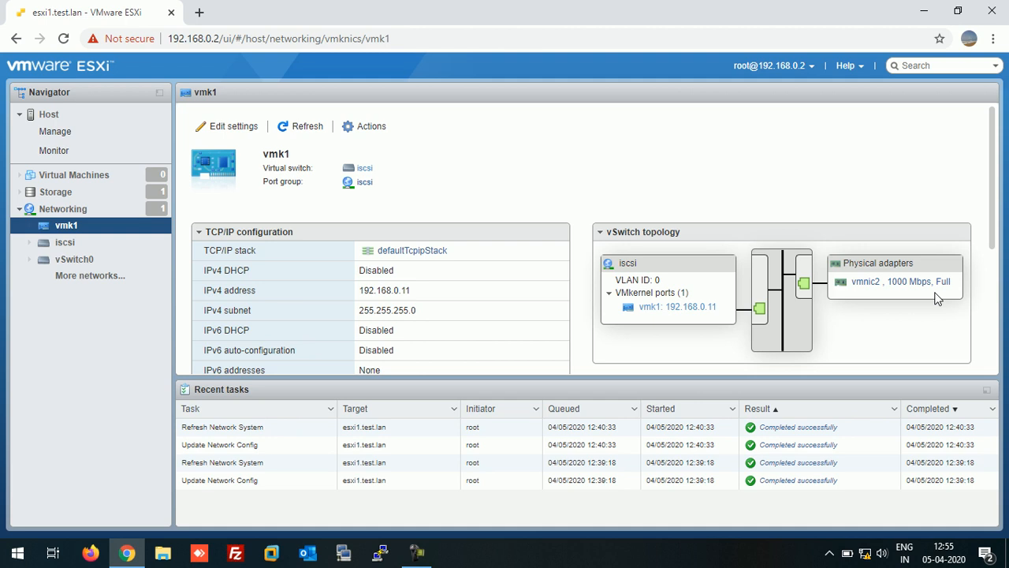
# Enable software iSCSI from the host's storage adapters.
pyautogui.click(61, 196)
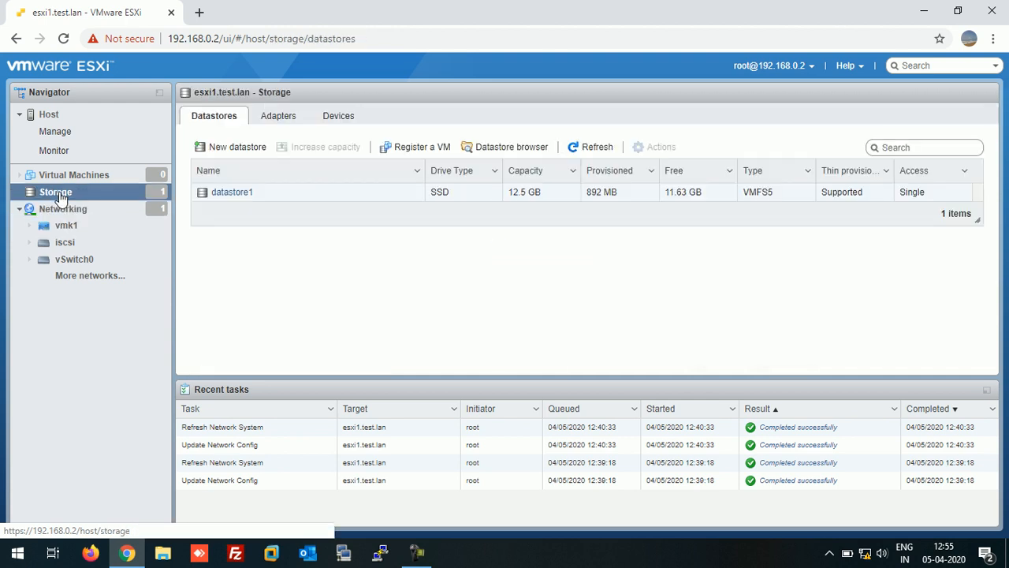
pyautogui.click(278, 122)
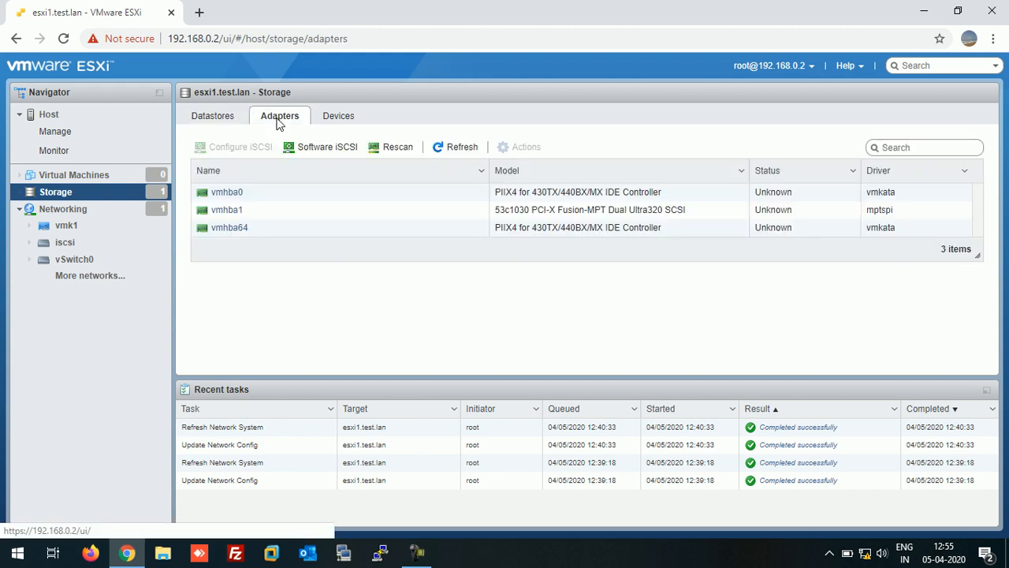
pyautogui.click(330, 152)
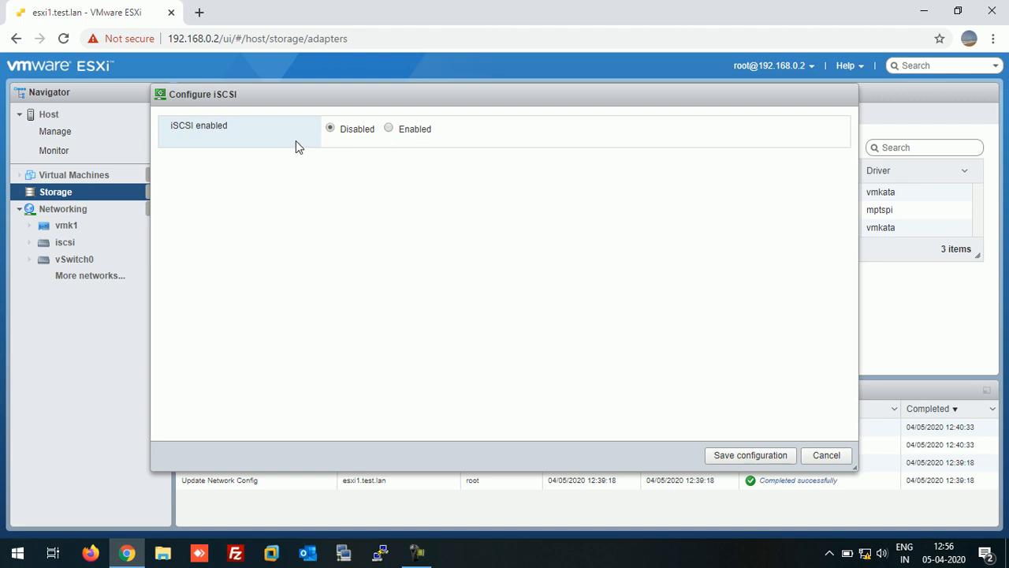
pyautogui.click(390, 129)
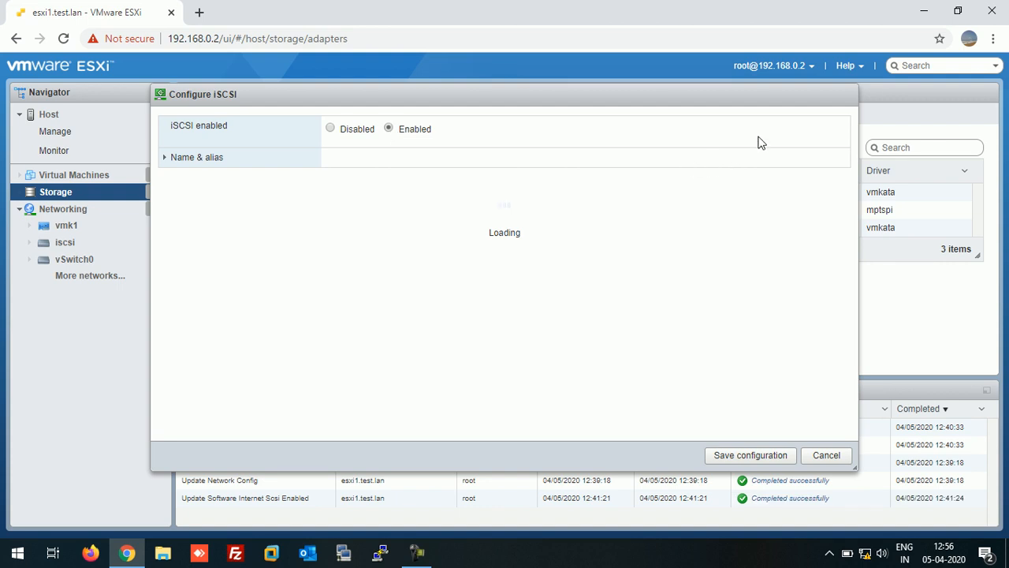
# Try to add a network port binding for the VMkernel interface vmk1, and leave the interface selection.
pyautogui.scroll(-1, 759, 142)
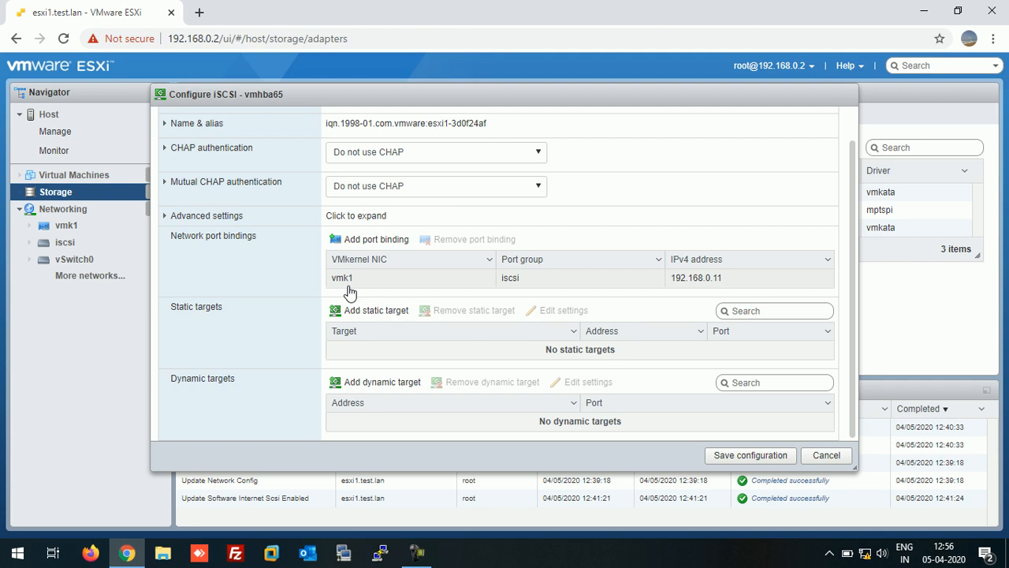
pyautogui.click(379, 243)
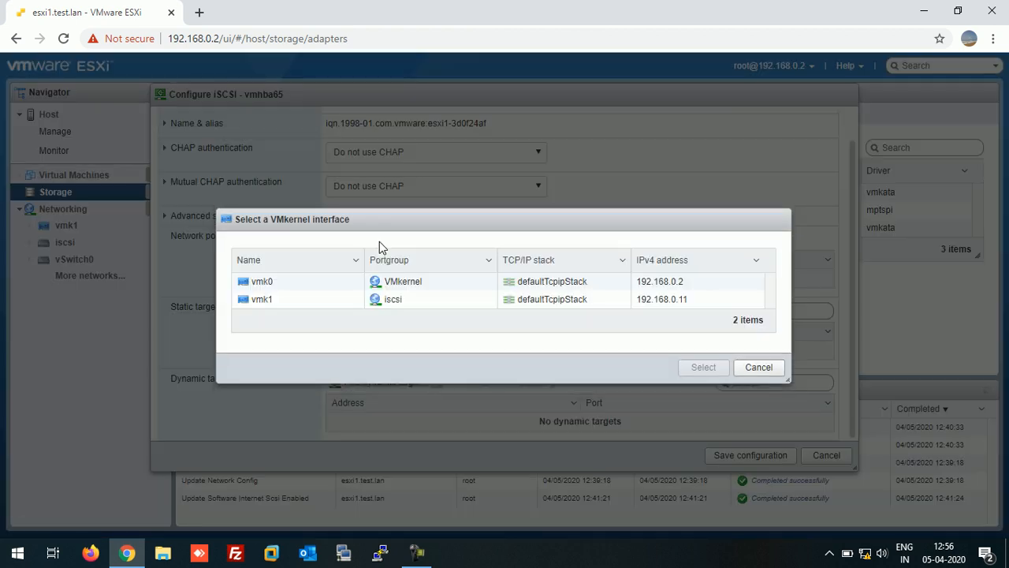
pyautogui.click(269, 302)
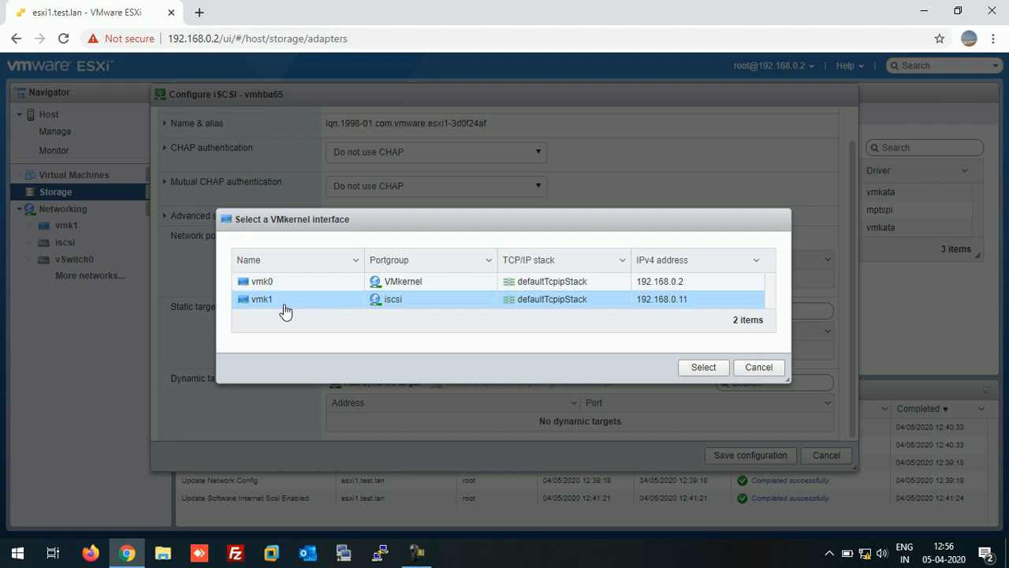
pyautogui.click(703, 369)
pyautogui.click(684, 349)
pyautogui.click(759, 369)
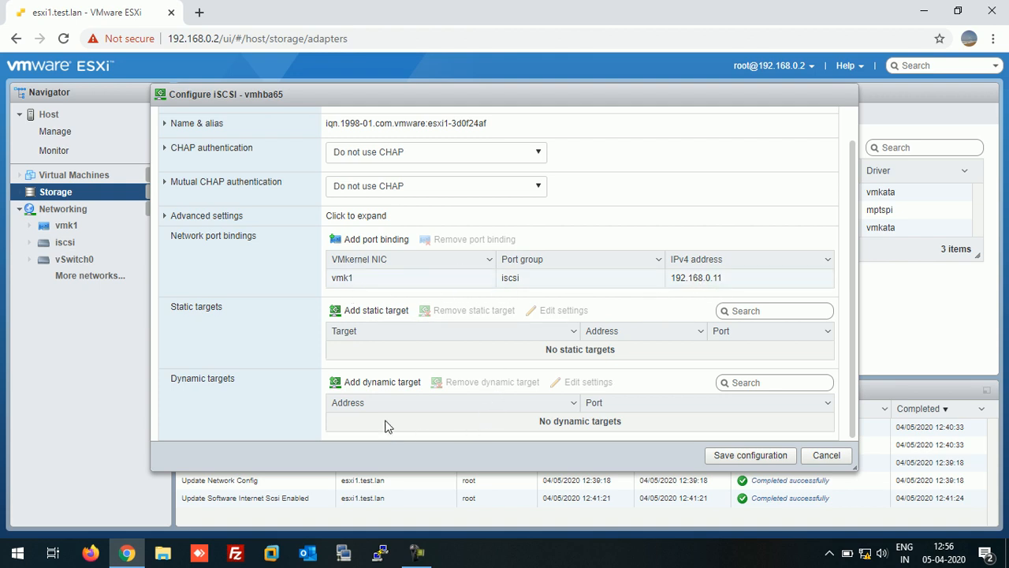
# Add the dynamic target 192.168.0.3, save the iSCSI configuration, and dismiss the notification.
pyautogui.click(394, 384)
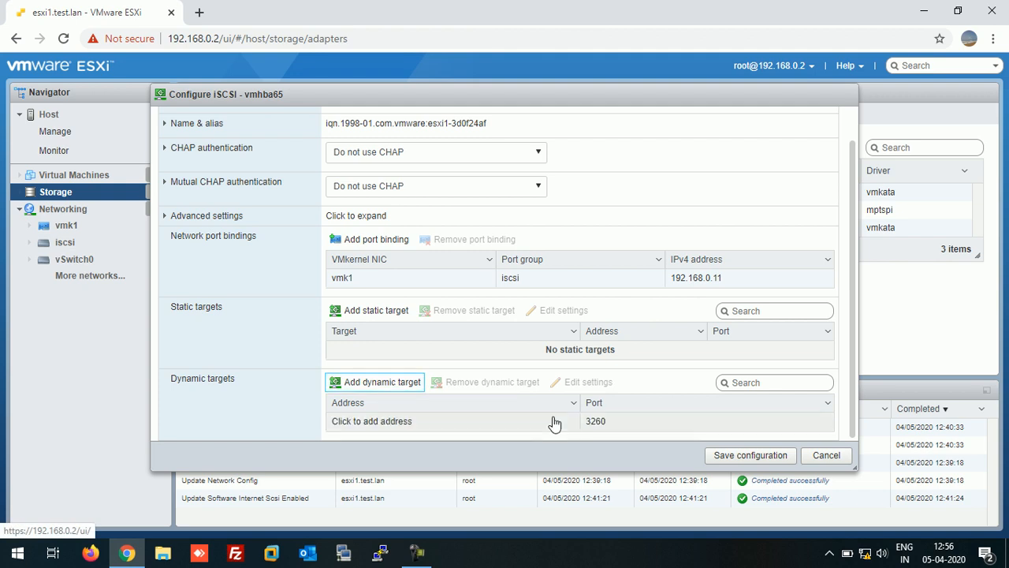
pyautogui.click(479, 421)
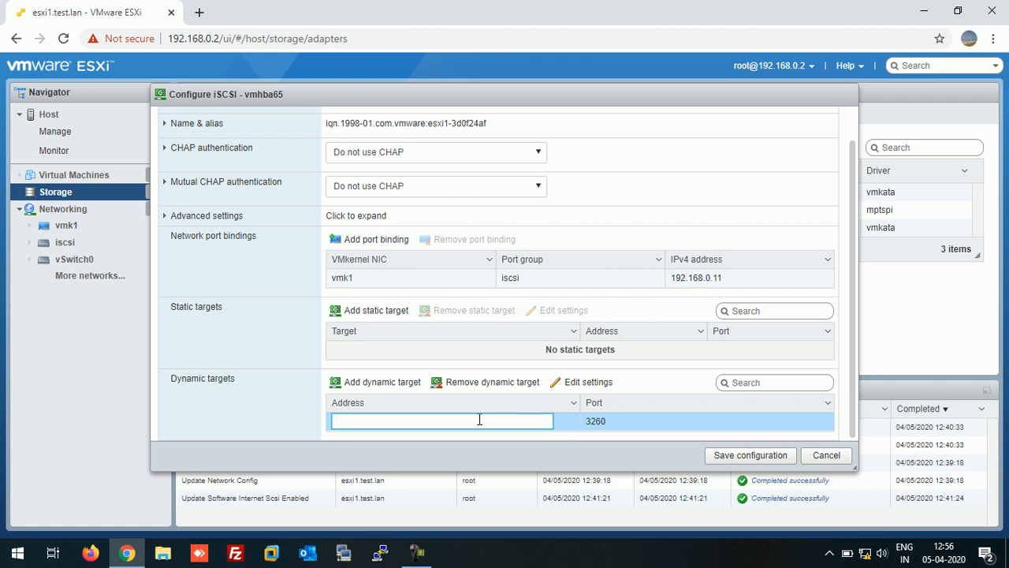
pyautogui.write('192.168.0.3')
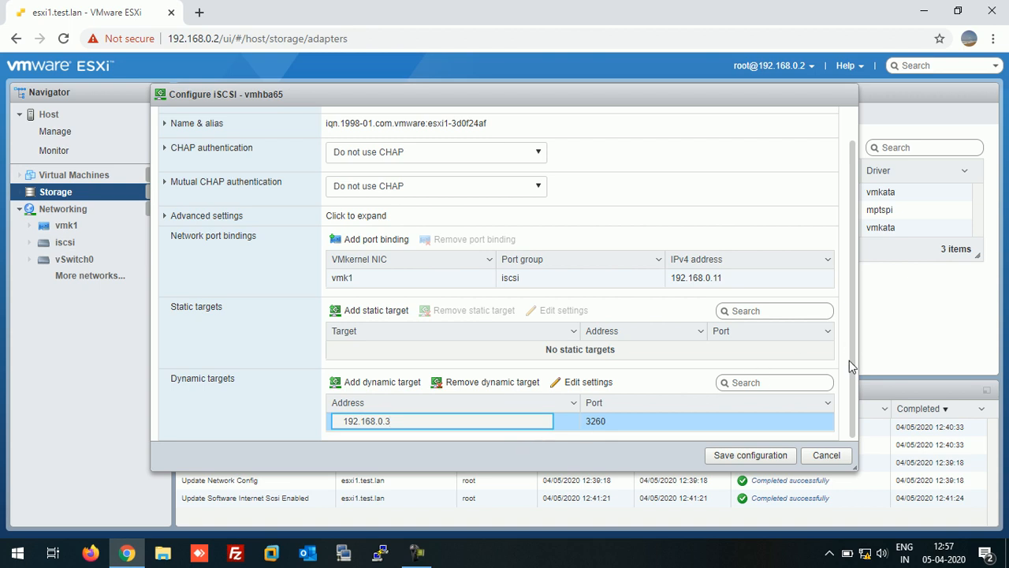
pyautogui.click(737, 457)
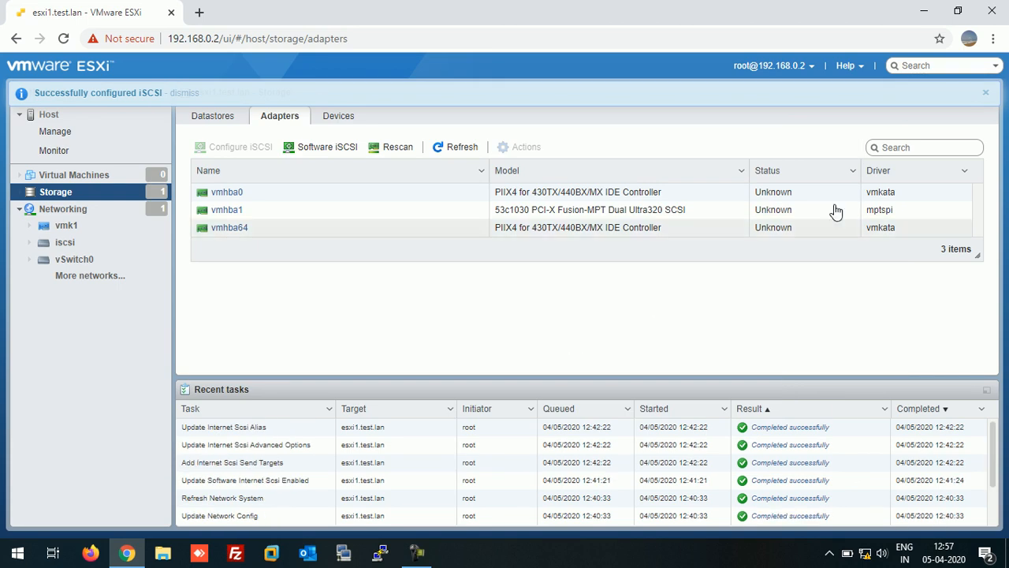
pyautogui.click(985, 93)
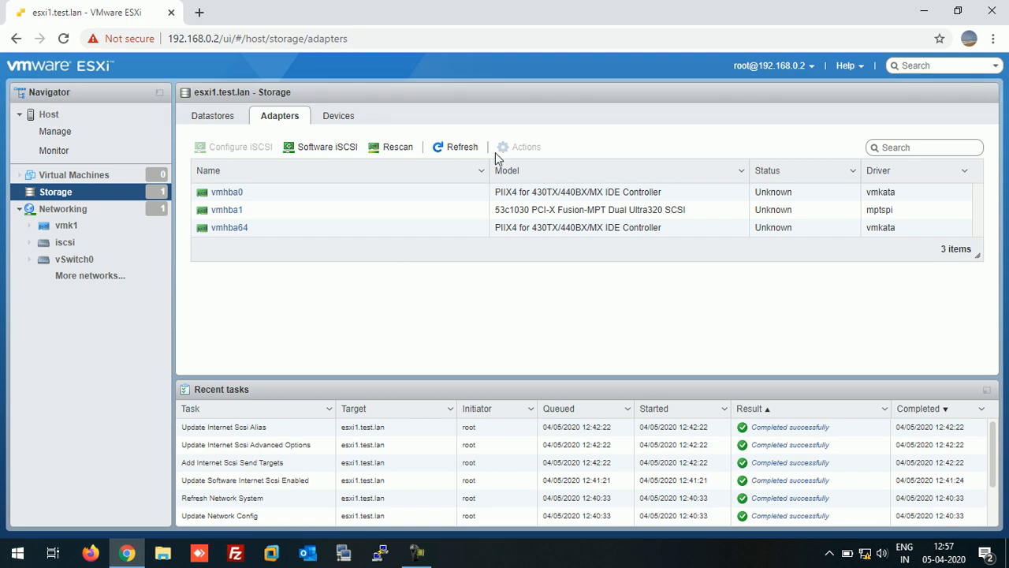
# Refresh the storage adapter list, select the iSCSI software adapter vmhba65, and rescan the adapters.
pyautogui.click(460, 152)
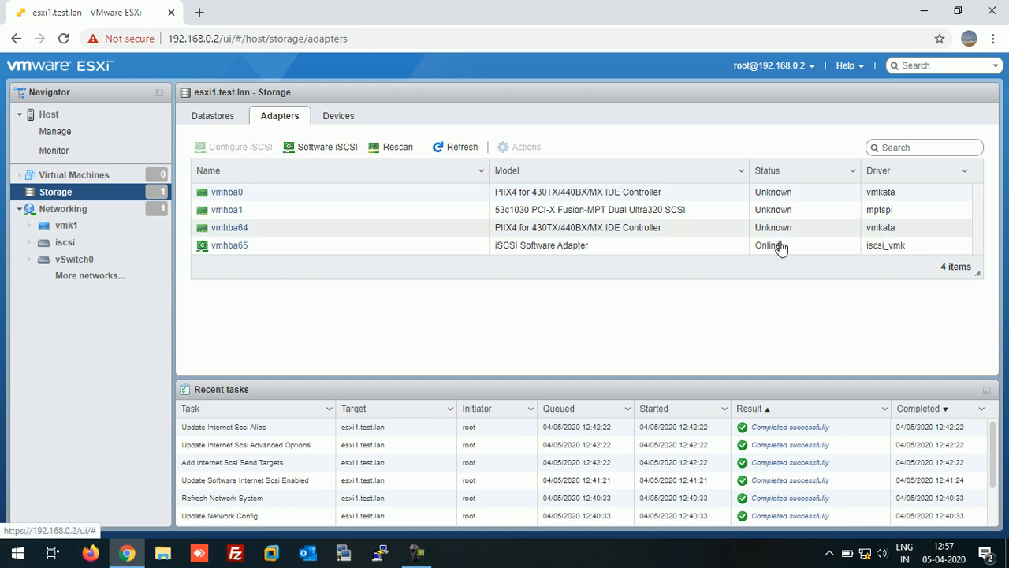
pyautogui.click(477, 251)
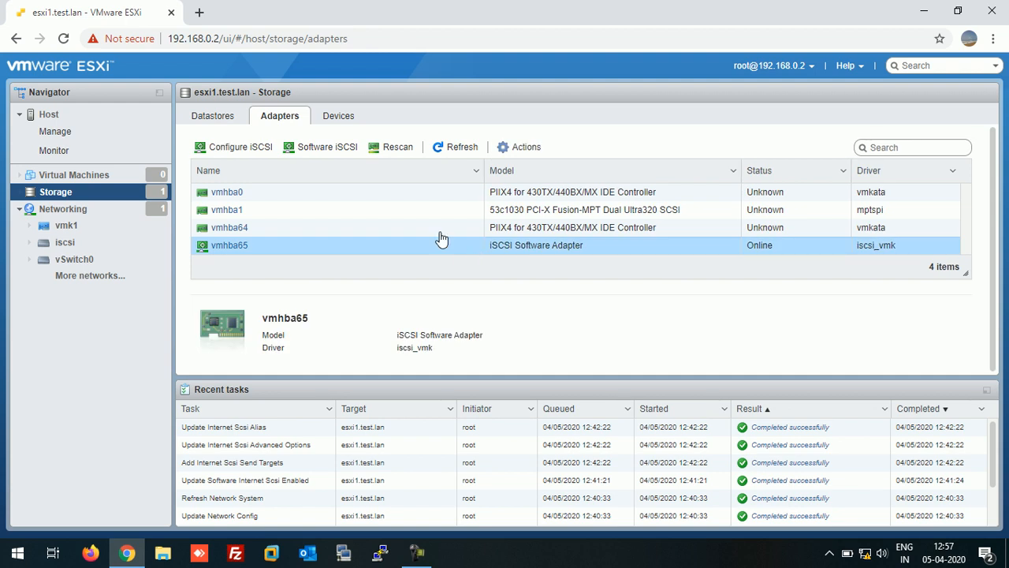
pyautogui.click(399, 150)
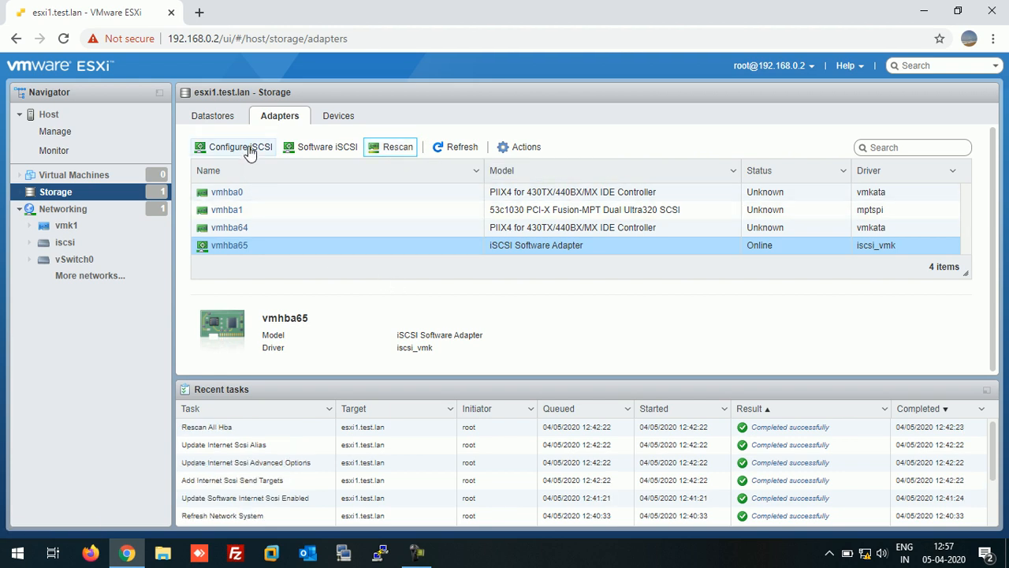
# Review the software iSCSI configuration's port bindings and static and dynamic targets, and close it without saving.
pyautogui.click(326, 151)
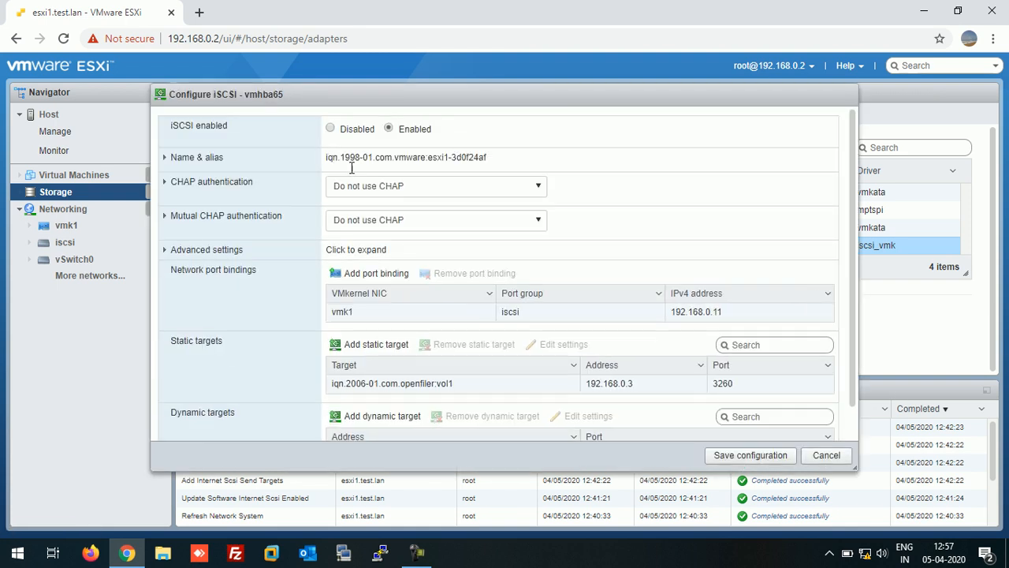
pyautogui.scroll(-2, 608, 232)
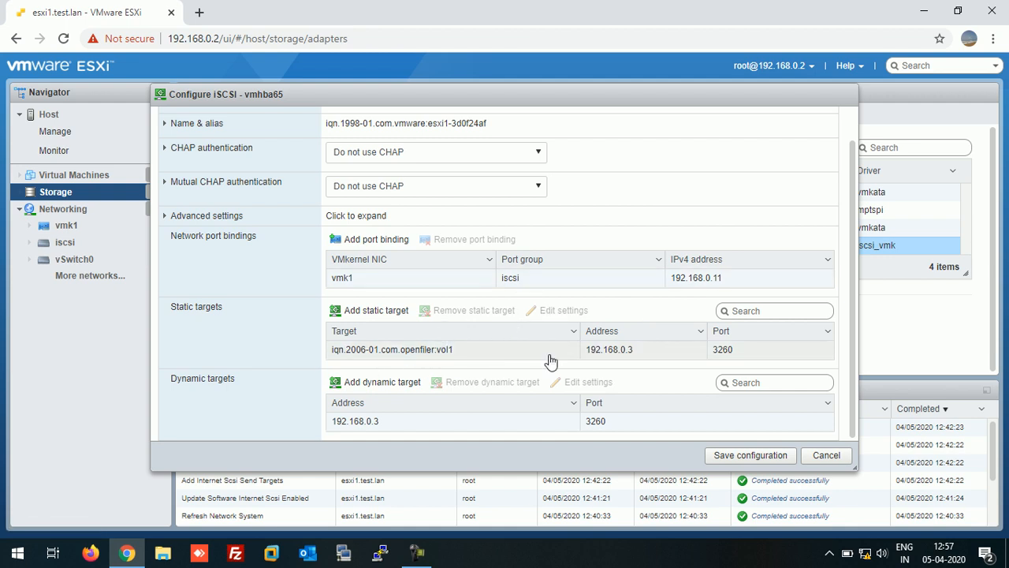
pyautogui.click(825, 457)
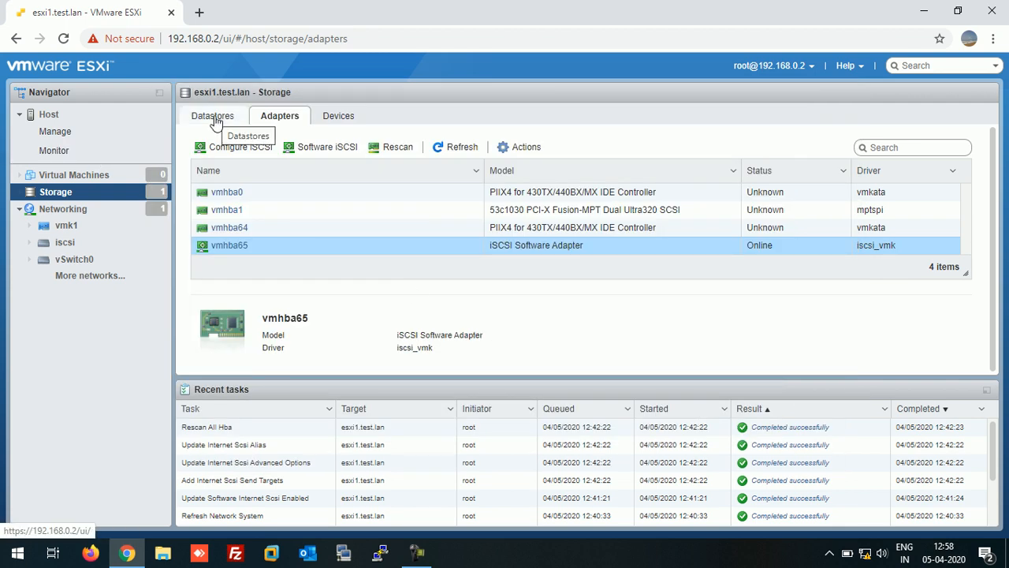
# Start a new VMFS datastore named iscsi on the OPNFILER iSCSI disk and continue to its partitioning options.
pyautogui.click(217, 120)
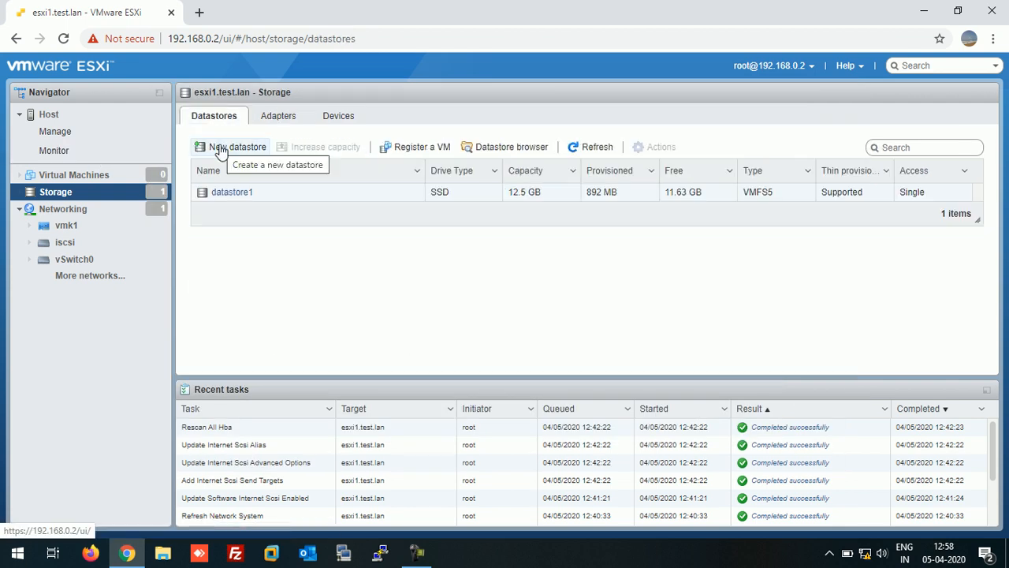
pyautogui.click(221, 149)
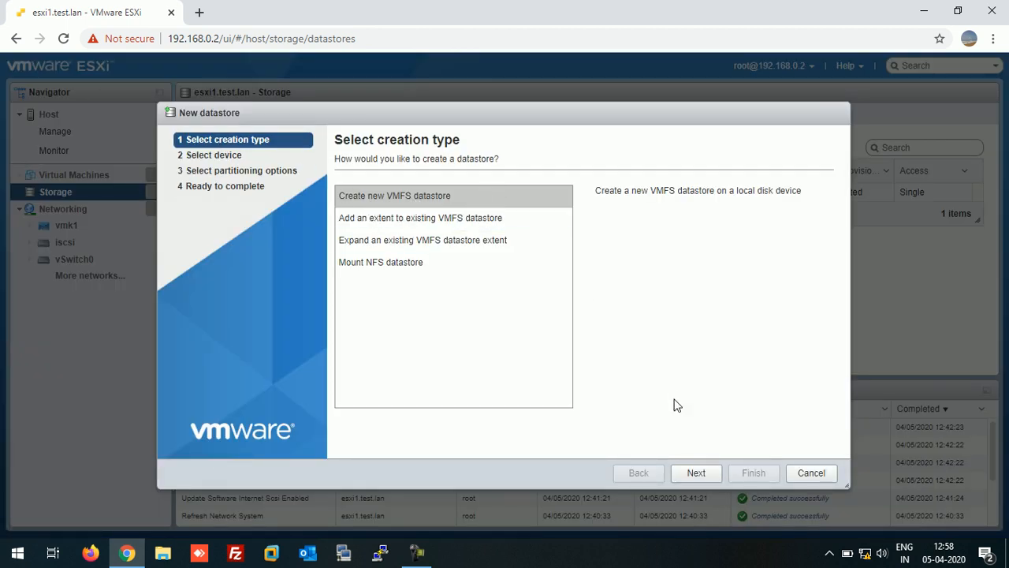
pyautogui.click(696, 477)
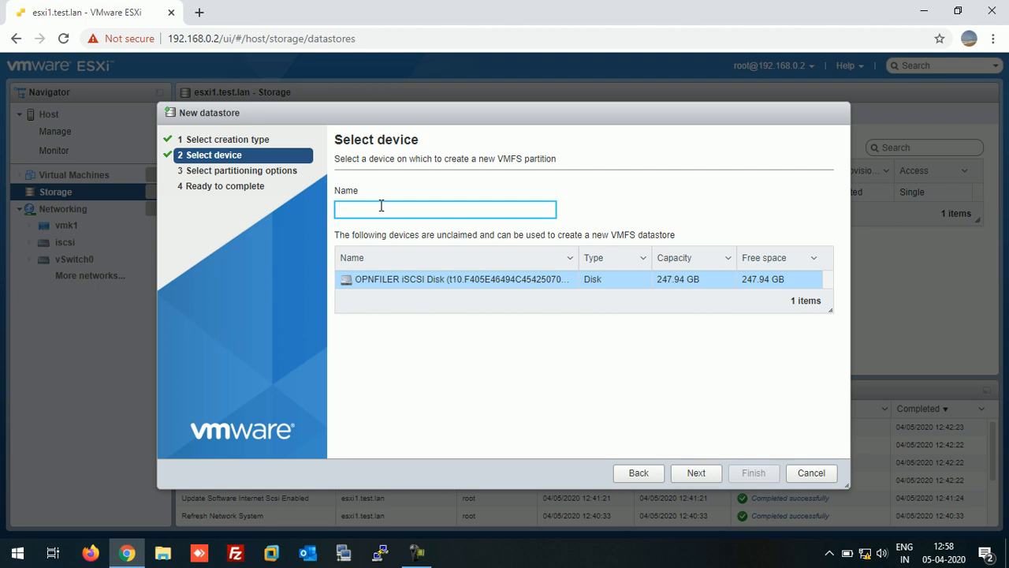
pyautogui.write('iscsi')
pyautogui.click(696, 473)
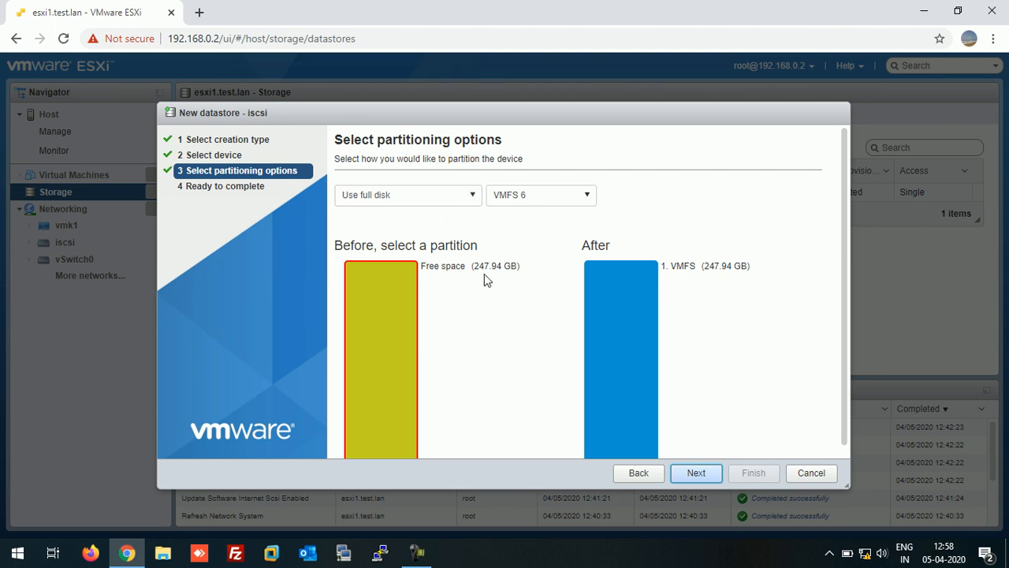
# Review the full-disk partition layout and the new datastore's summary, and return to the partitioning options.
pyautogui.scroll(-1, 539, 281)
pyautogui.scroll(1, 539, 282)
pyautogui.click(704, 474)
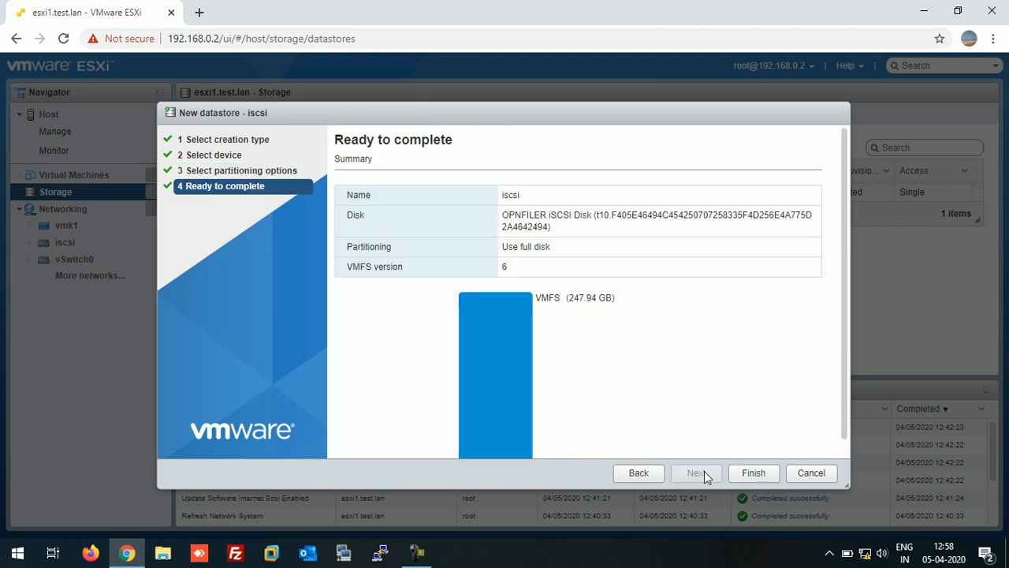
pyautogui.scroll(-1, 718, 392)
pyautogui.scroll(1, 717, 392)
pyautogui.click(651, 475)
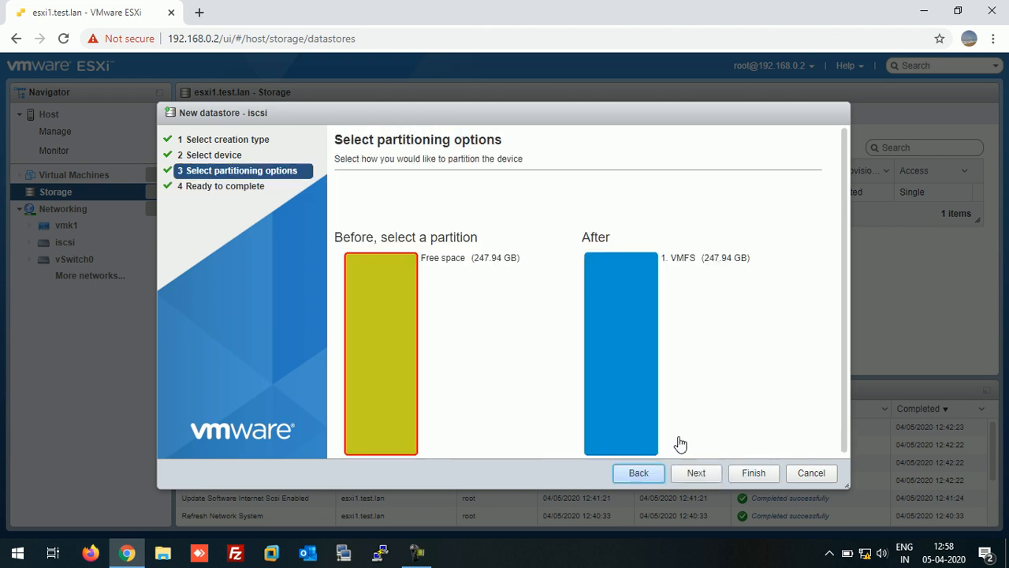
# Try to continue with custom VMFS 6 partitioning without selecting a partition.
pyautogui.scroll(-1, 725, 313)
pyautogui.click(471, 186)
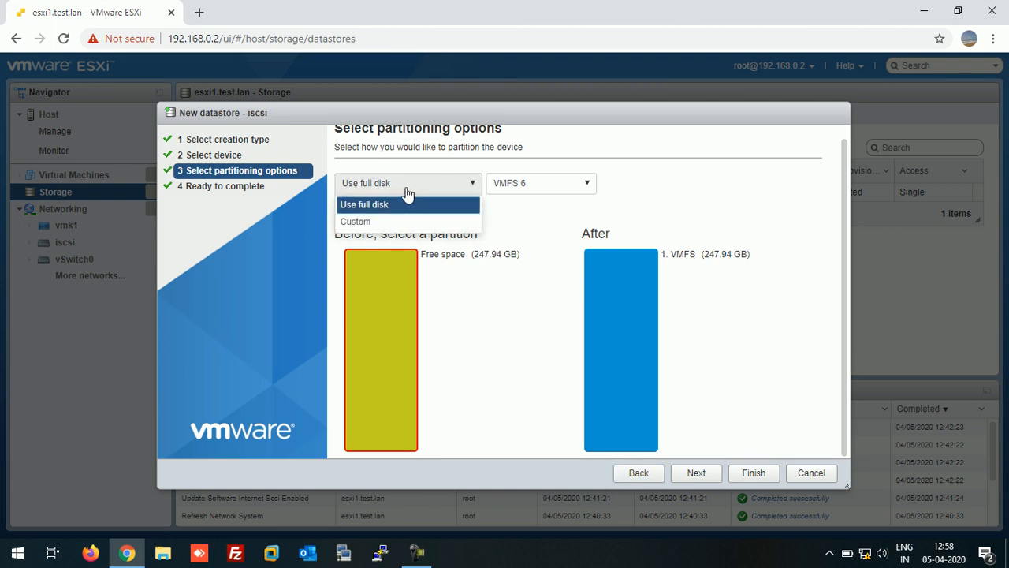
pyautogui.click(444, 224)
pyautogui.click(588, 187)
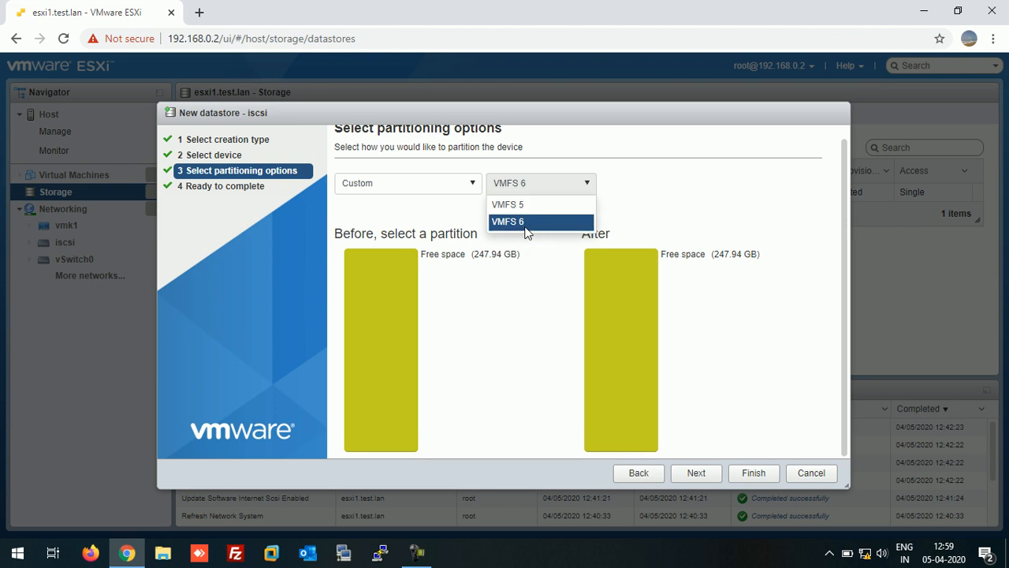
pyautogui.click(532, 225)
pyautogui.click(692, 474)
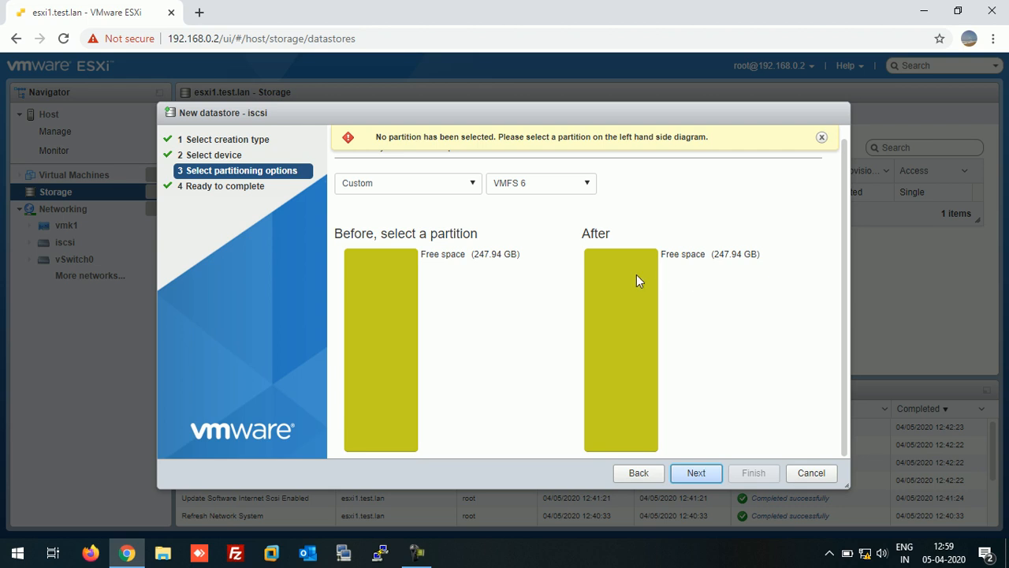
pyautogui.scroll(1, 700, 356)
pyautogui.scroll(-1, 700, 355)
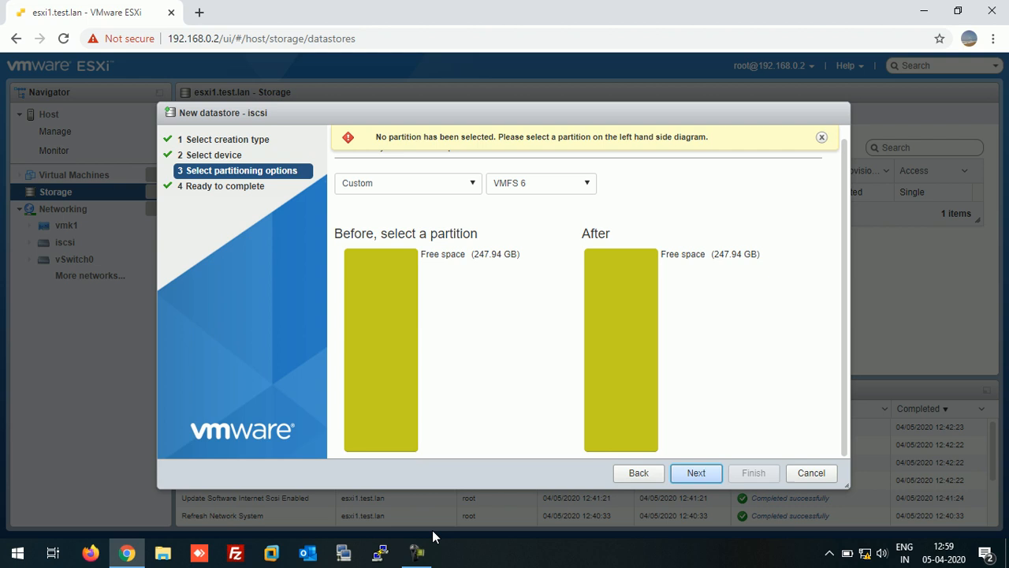
pyautogui.click(417, 552)
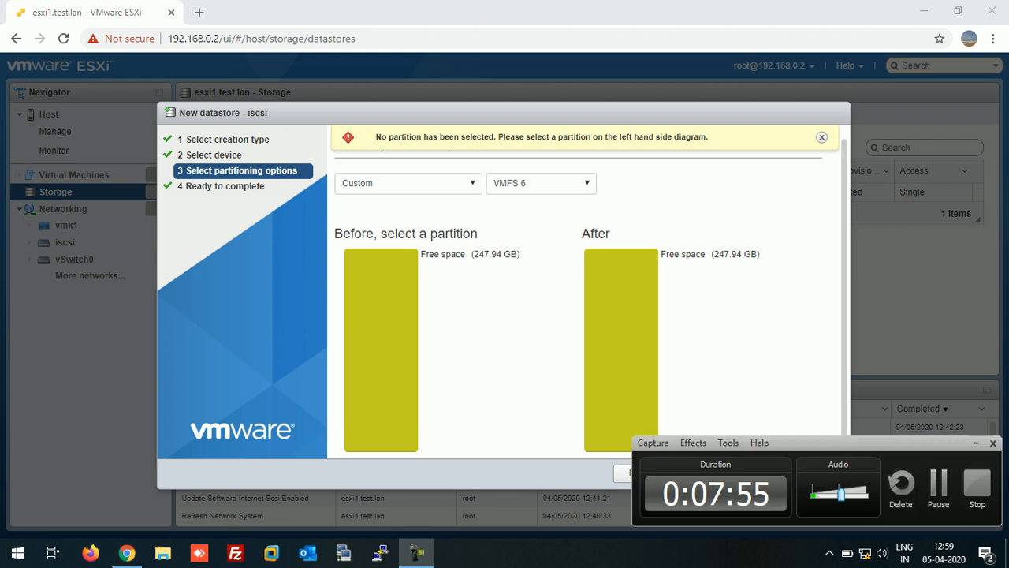
pyautogui.click(940, 483)
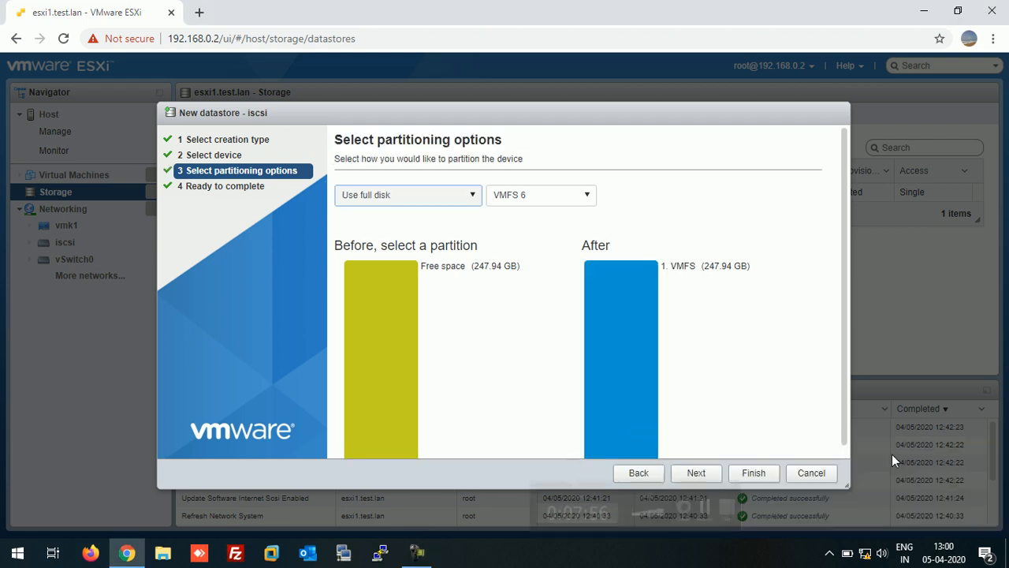
# Choose custom partitioning, select the disk's free space, try smaller sizes, and set the VMFS partition size to 247937.5 MB.
pyautogui.click(471, 197)
pyautogui.click(441, 234)
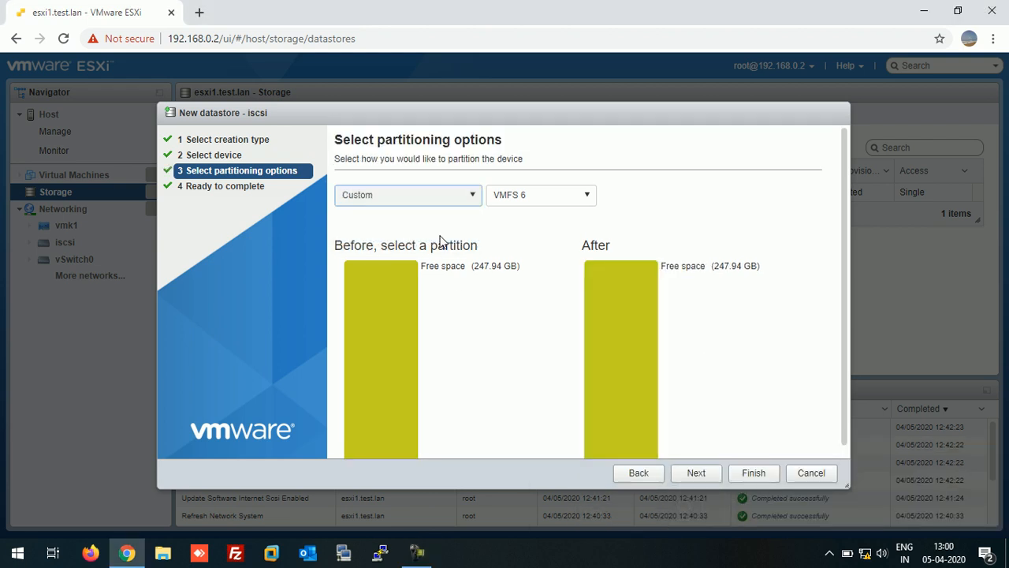
pyautogui.click(382, 328)
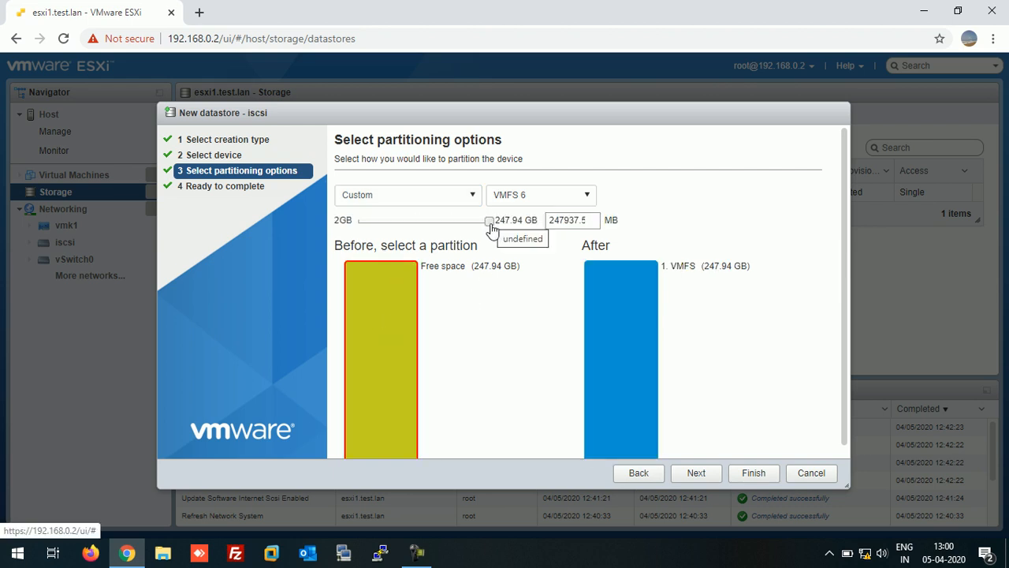
pyautogui.moveTo(490, 224); pyautogui.dragTo(413, 227)
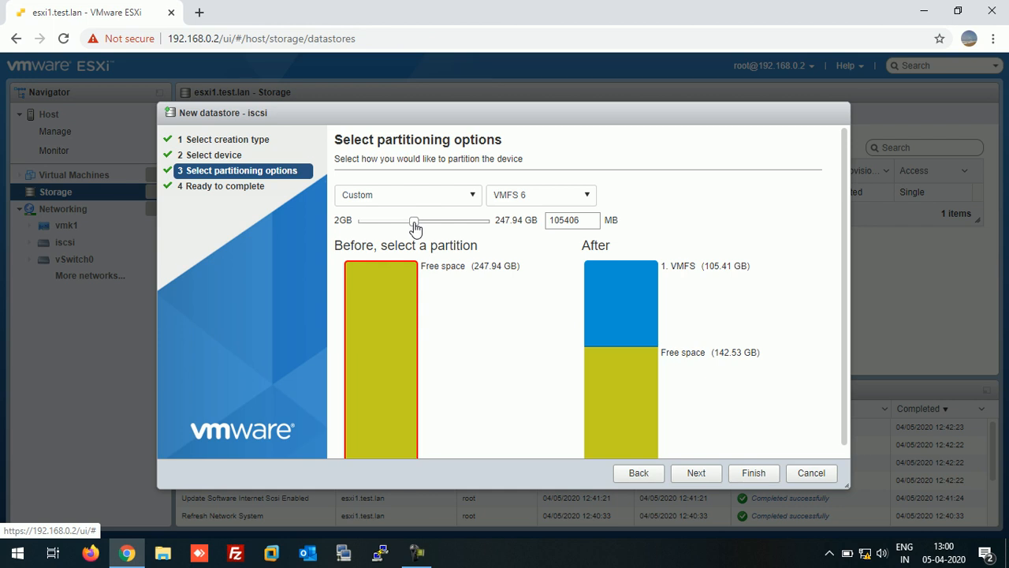
pyautogui.moveTo(417, 229)
pyautogui.mouseDown()
pyautogui.moveTo(434, 228)
pyautogui.moveTo(406, 227)
pyautogui.moveTo(506, 228)
pyautogui.moveTo(428, 229)
pyautogui.mouseUp()
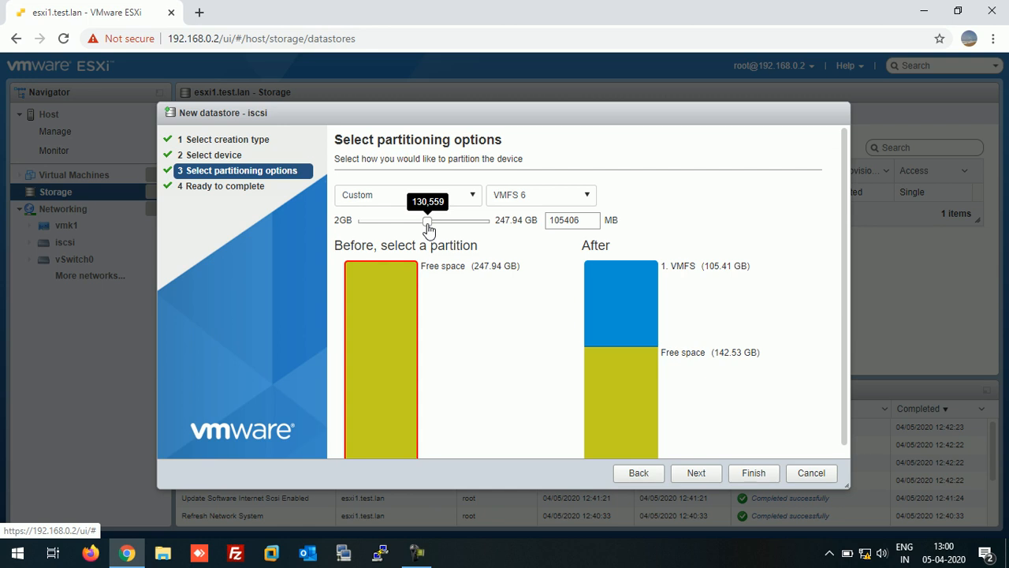
pyautogui.moveTo(429, 229); pyautogui.dragTo(536, 244)
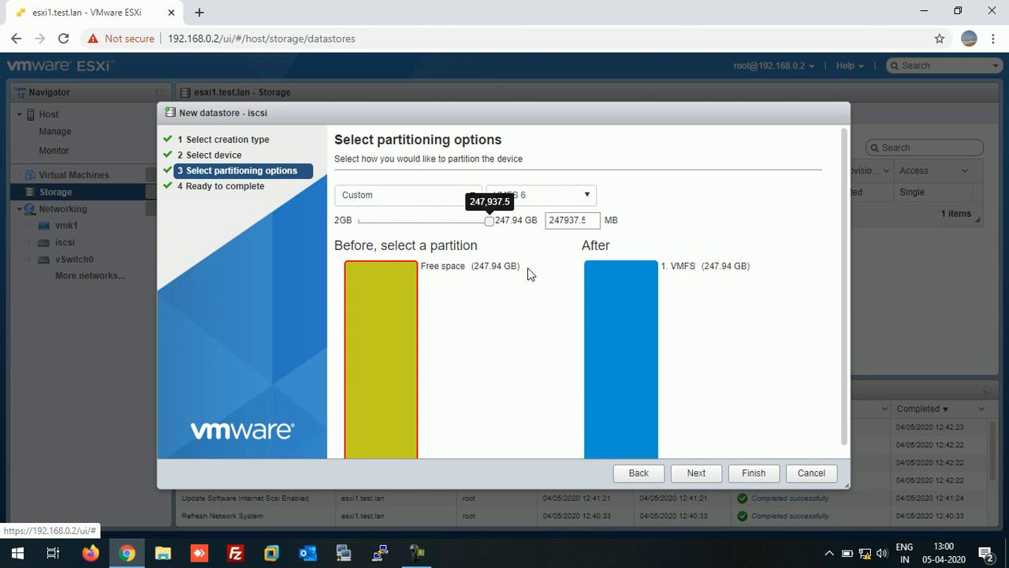
# Finish creating the iscsi datastore, refresh the datastore list, and dismiss the notification.
pyautogui.click(696, 476)
pyautogui.click(753, 473)
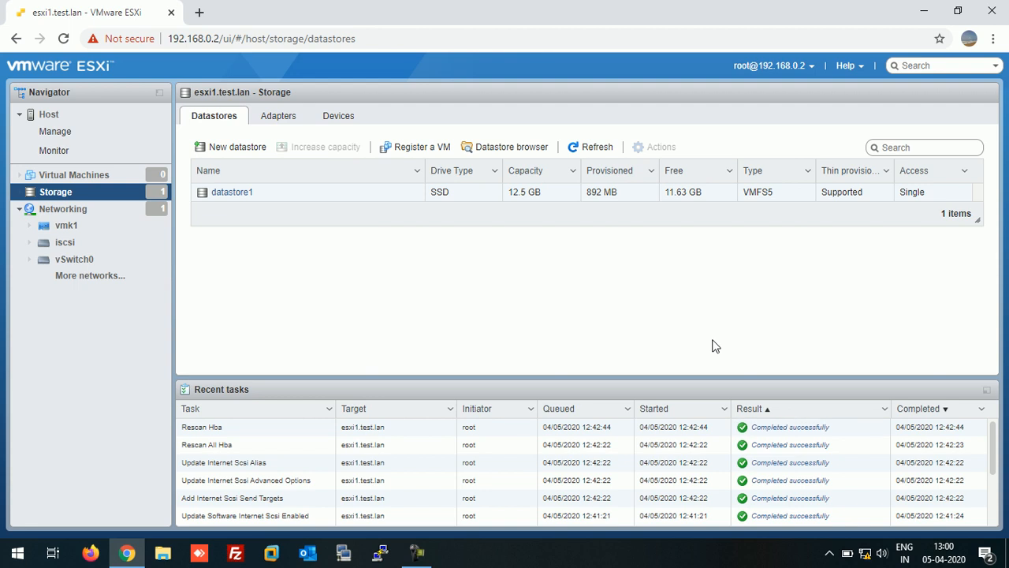
pyautogui.click(594, 149)
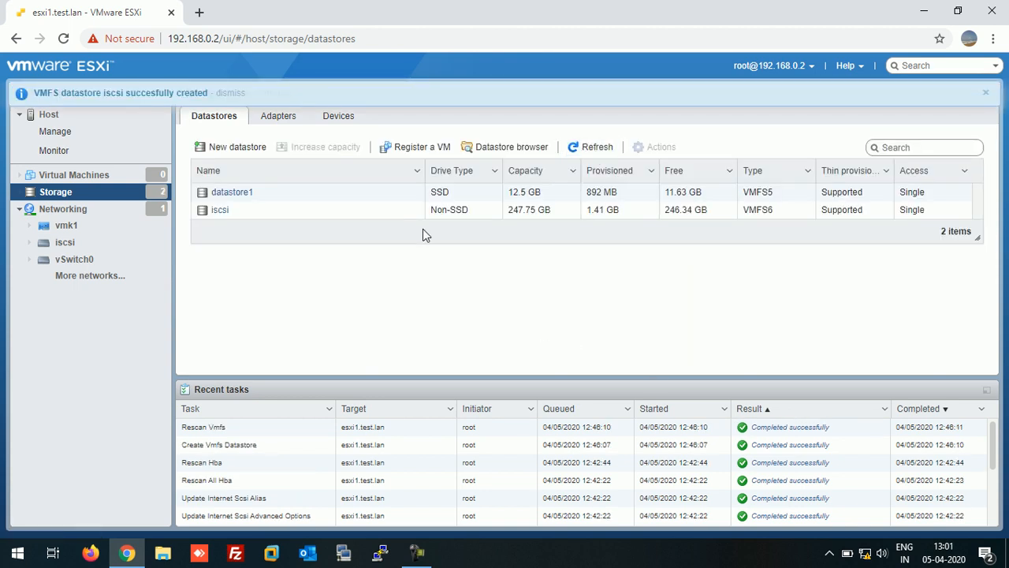
pyautogui.click(985, 93)
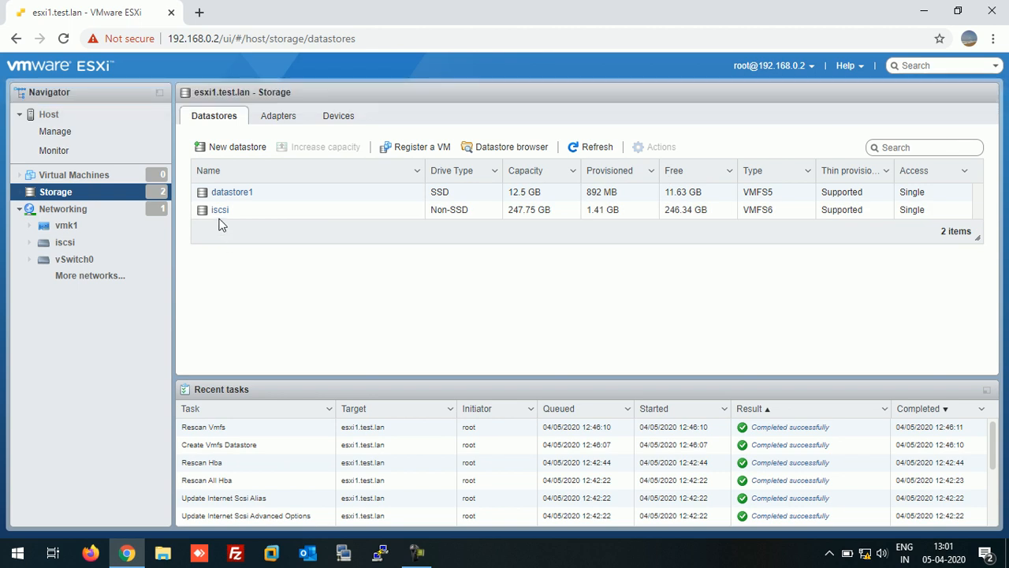